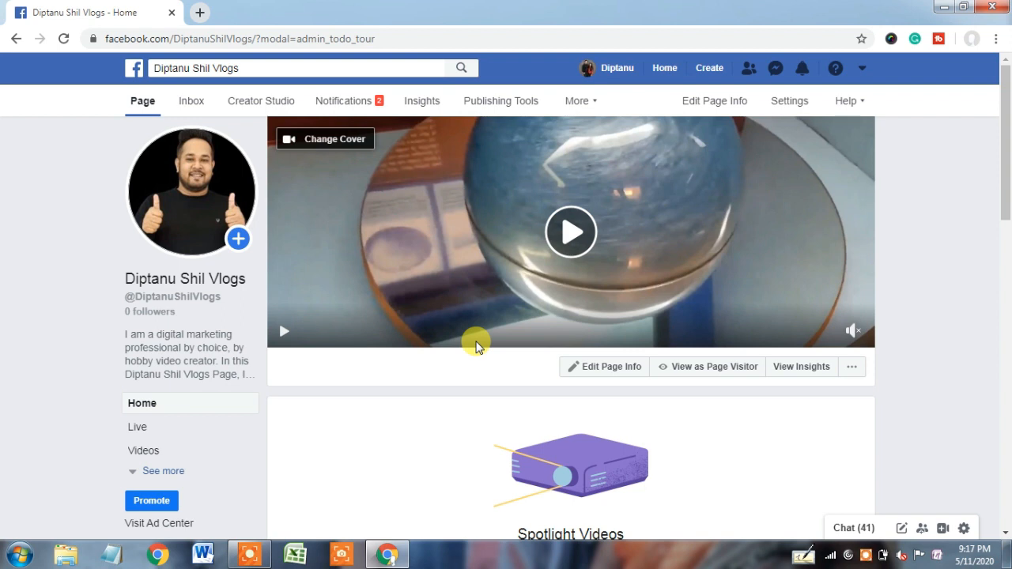
# - Open the Page's settings, inspect the Page Visibility options for published and unpublished, and cancel the edit
pyautogui.click(788, 107)
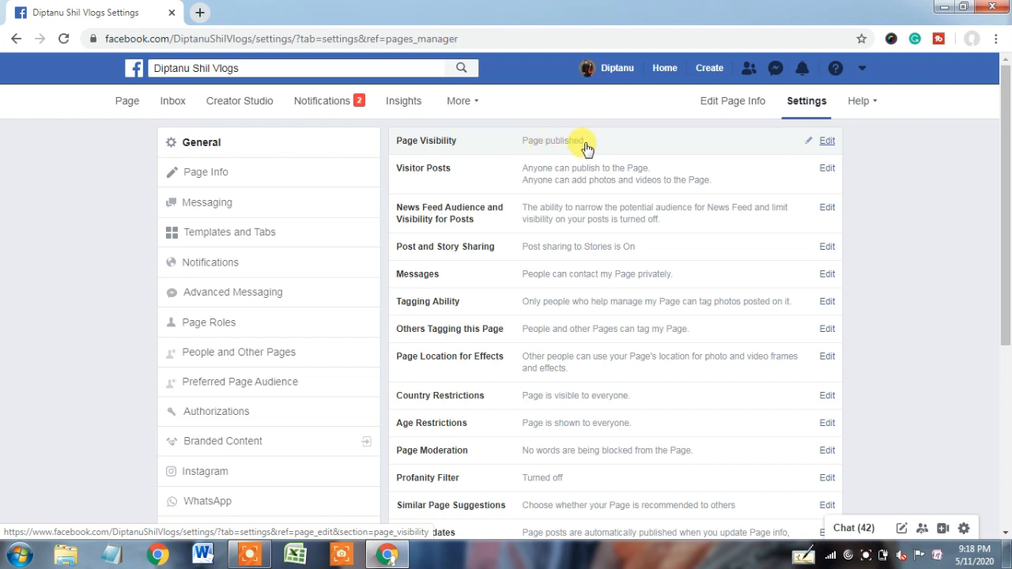
pyautogui.click(826, 143)
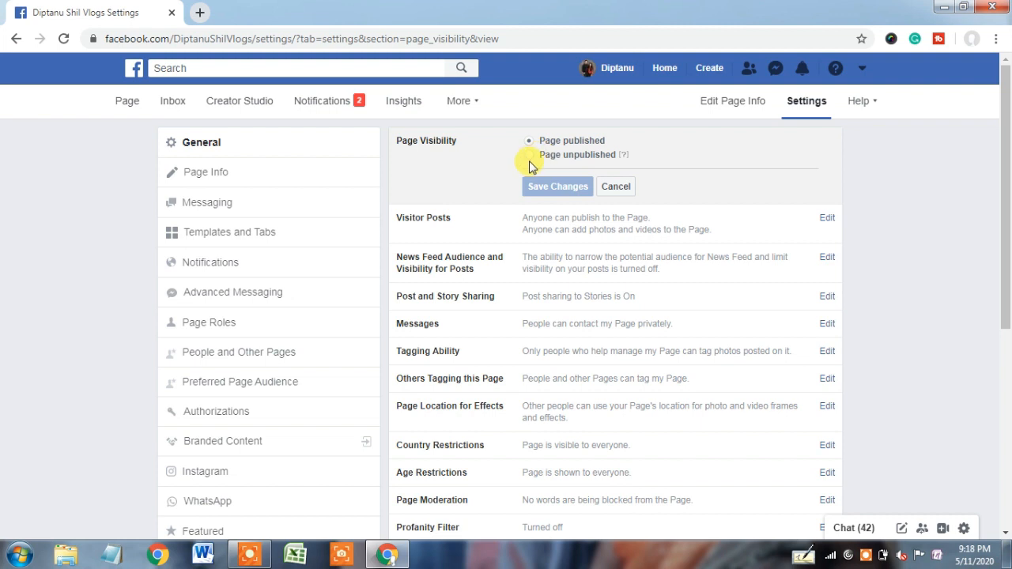
pyautogui.click(616, 193)
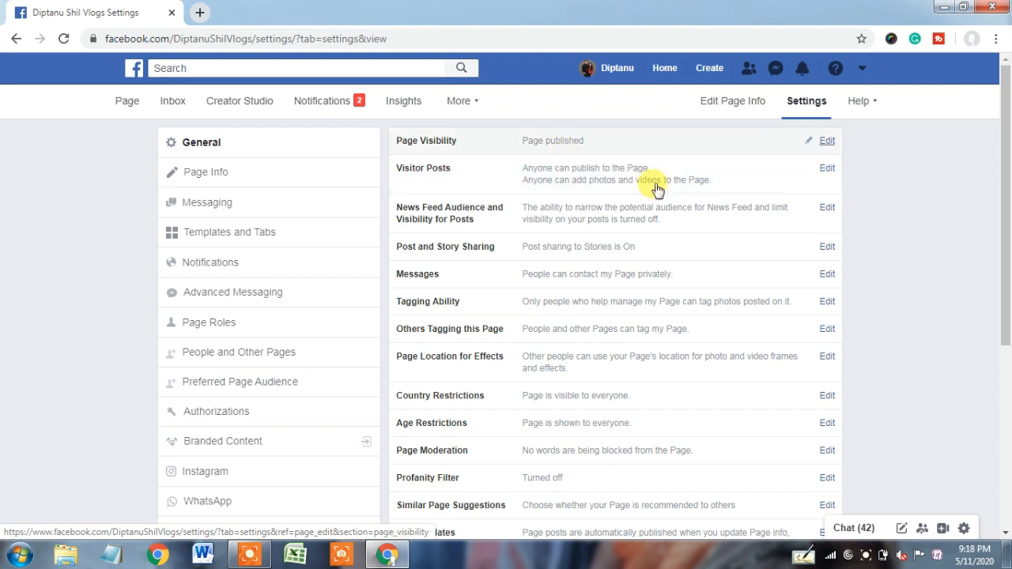
# - Set Visitor Posts to disable posts by other people on the Page and save the change
pyautogui.click(826, 173)
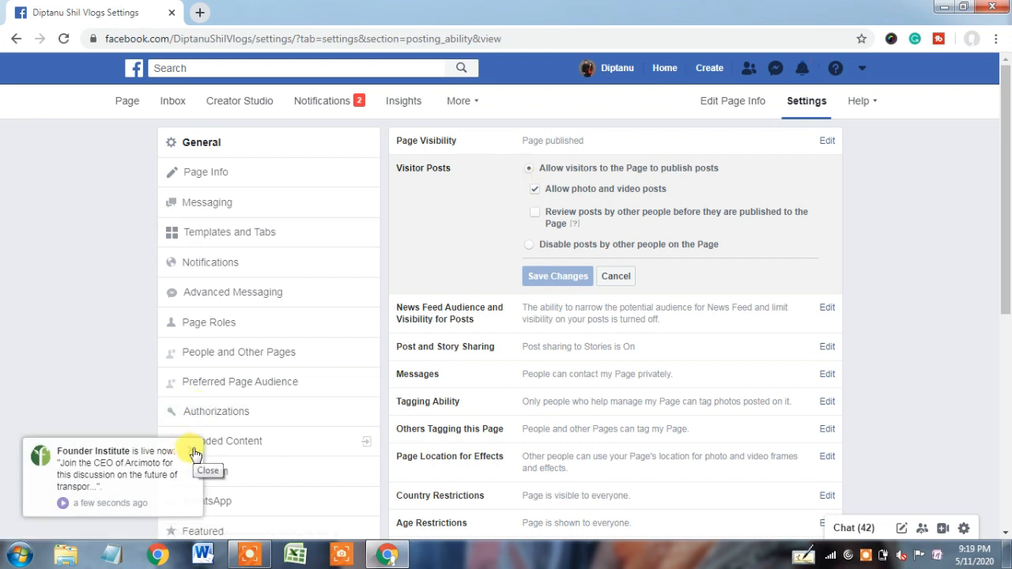
pyautogui.click(190, 450)
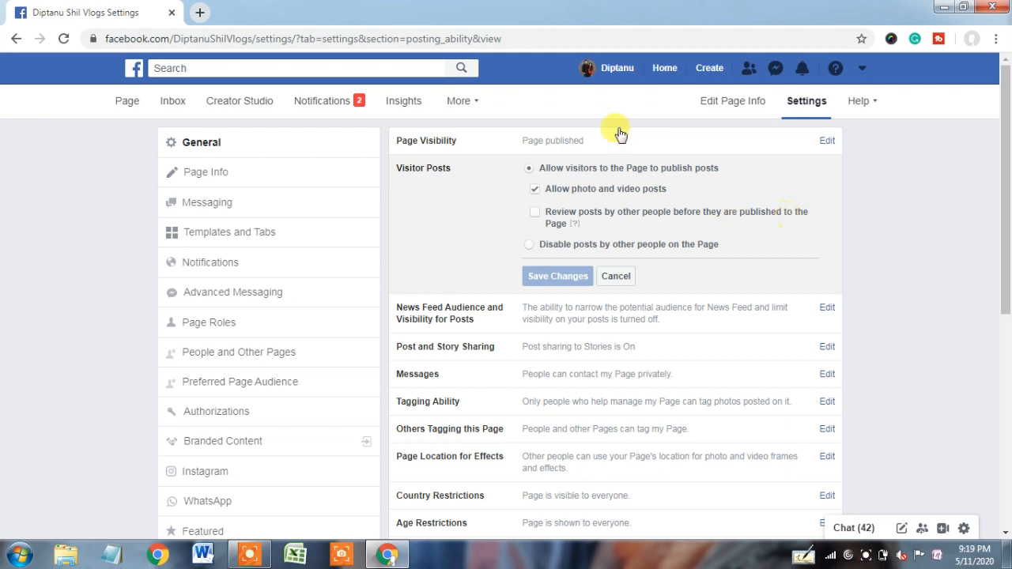
pyautogui.click(535, 214)
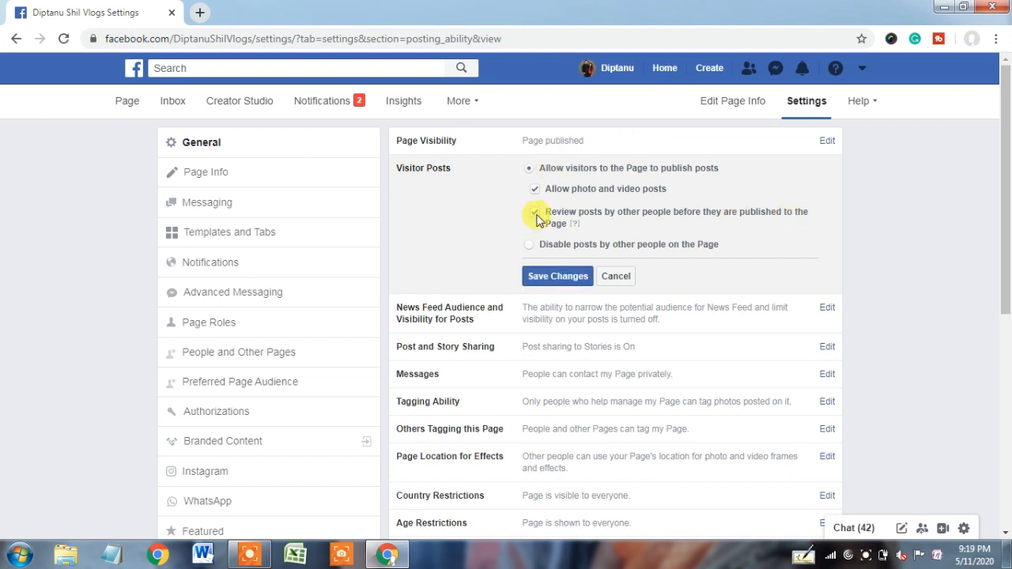
pyautogui.click(535, 190)
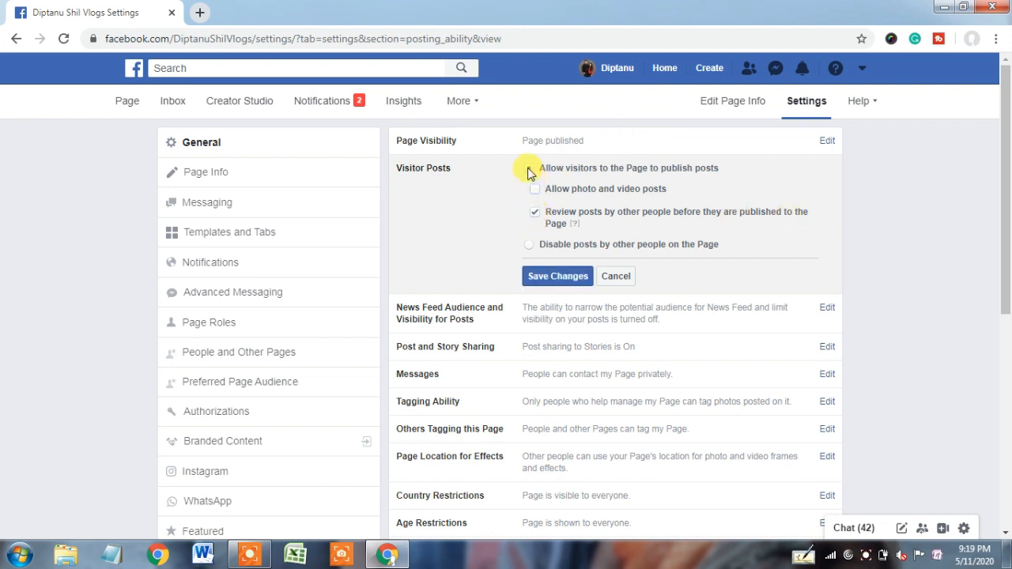
pyautogui.click(535, 191)
pyautogui.click(535, 191)
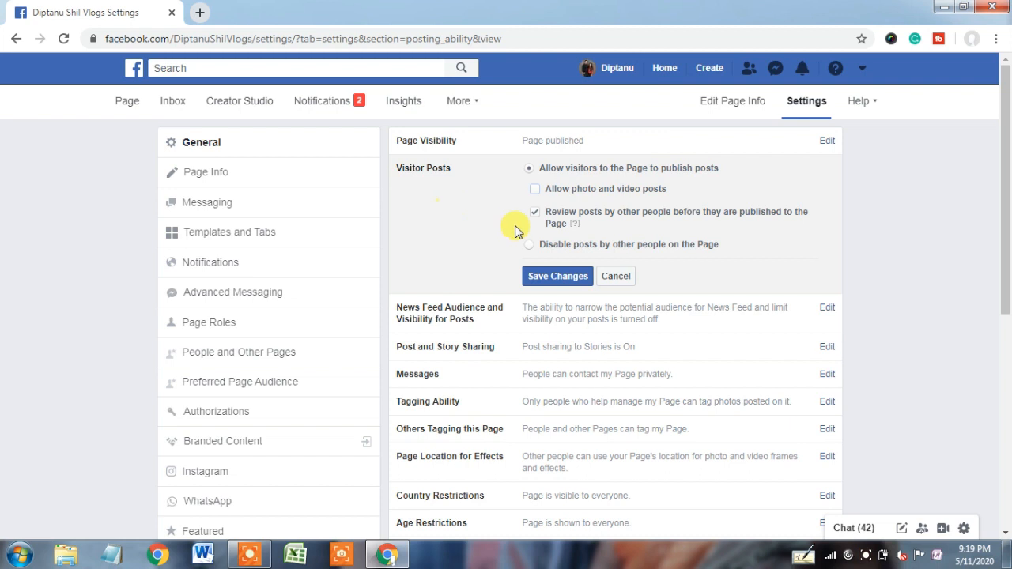
pyautogui.click(528, 246)
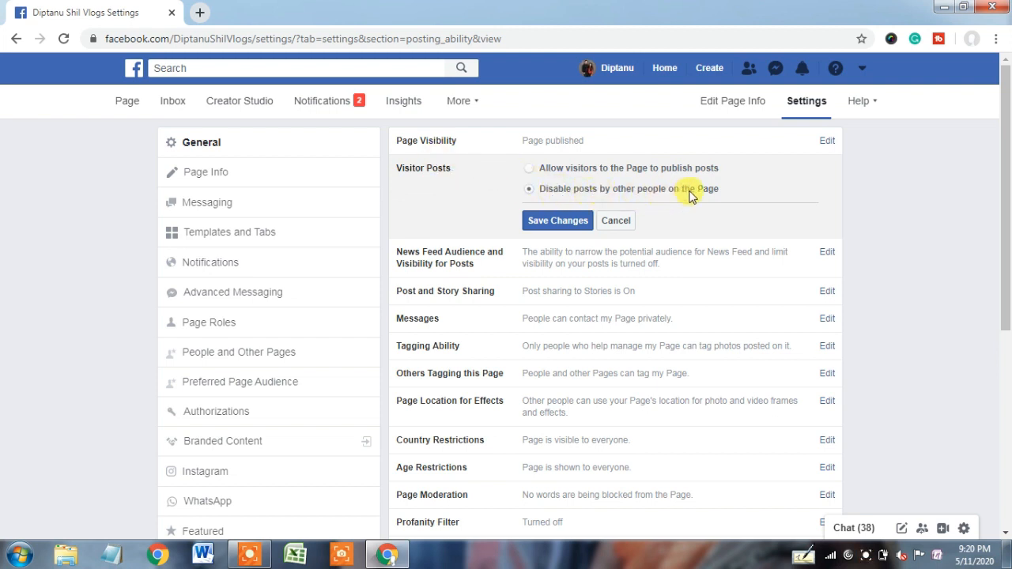
pyautogui.click(568, 225)
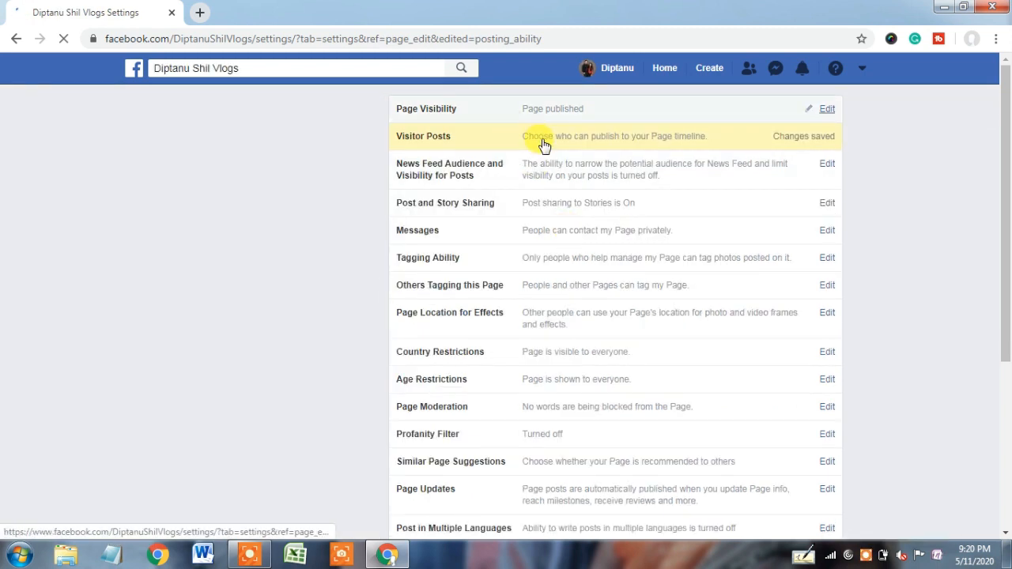
pyautogui.click(434, 140)
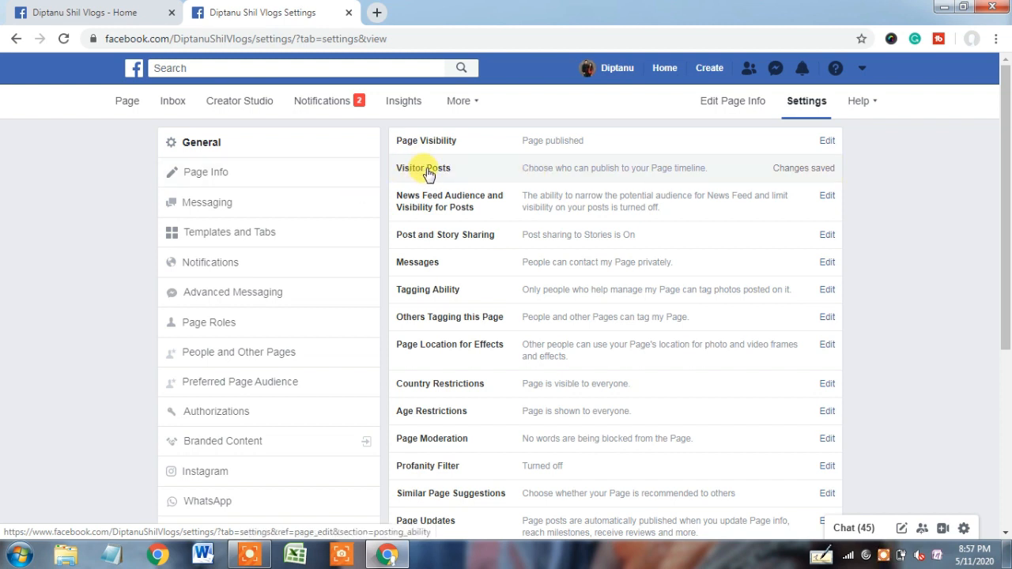
# - Expand the Page's list of sections, open Community, and look through its contents
pyautogui.click(111, 9)
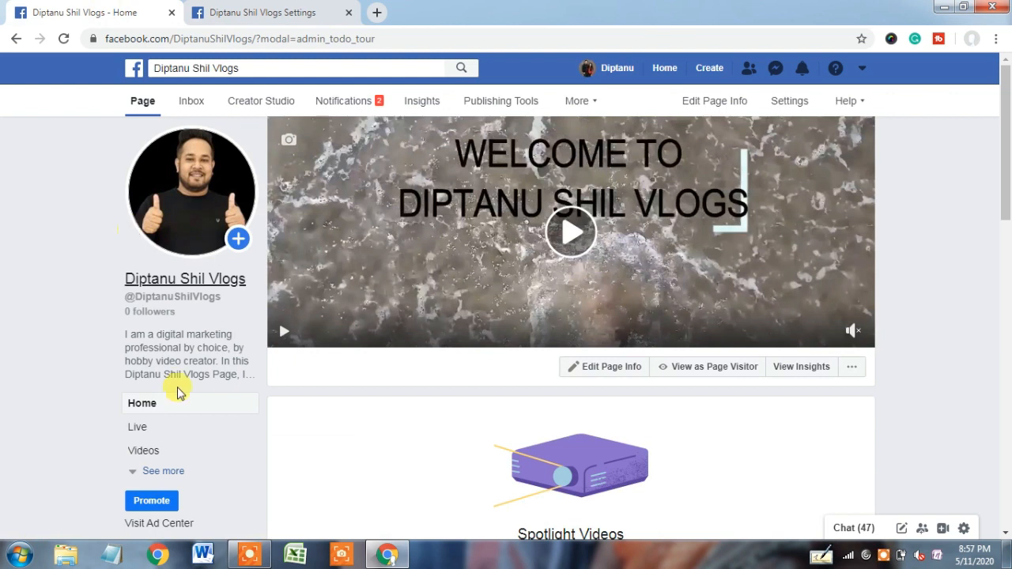
pyautogui.click(158, 473)
pyautogui.moveTo(1007, 173); pyautogui.dragTo(1007, 257)
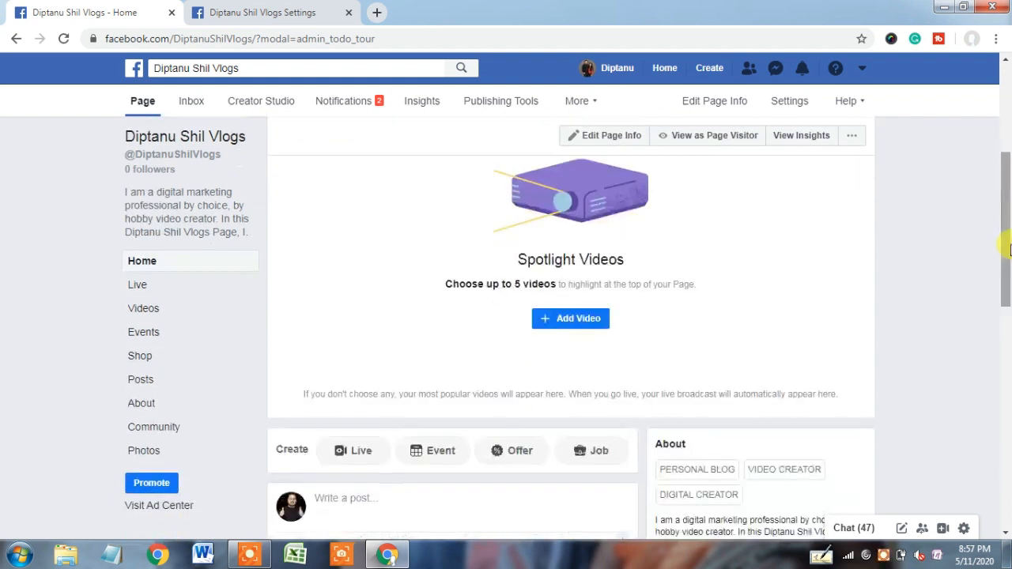
pyautogui.click(166, 433)
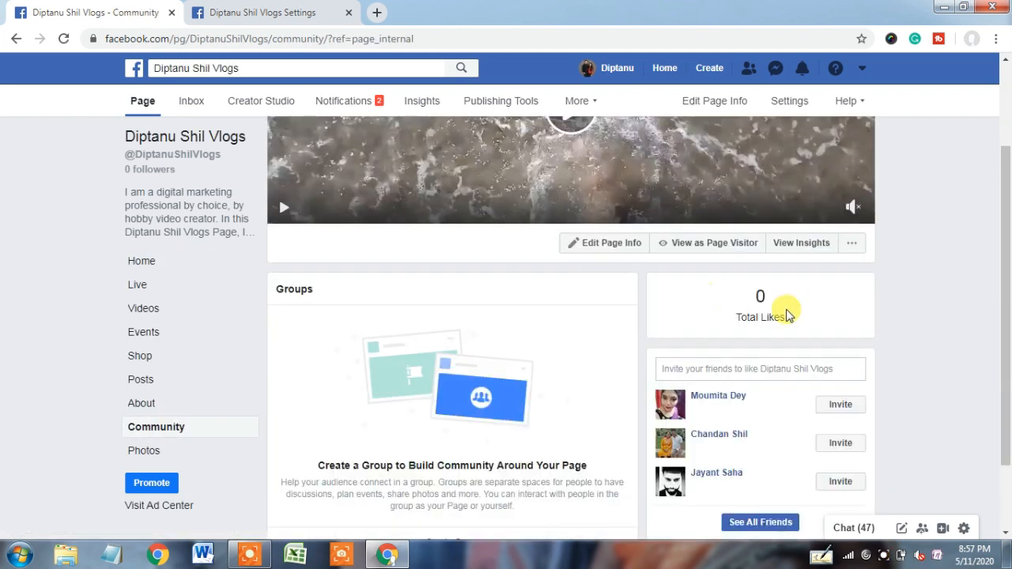
pyautogui.moveTo(1004, 176); pyautogui.dragTo(1006, 258)
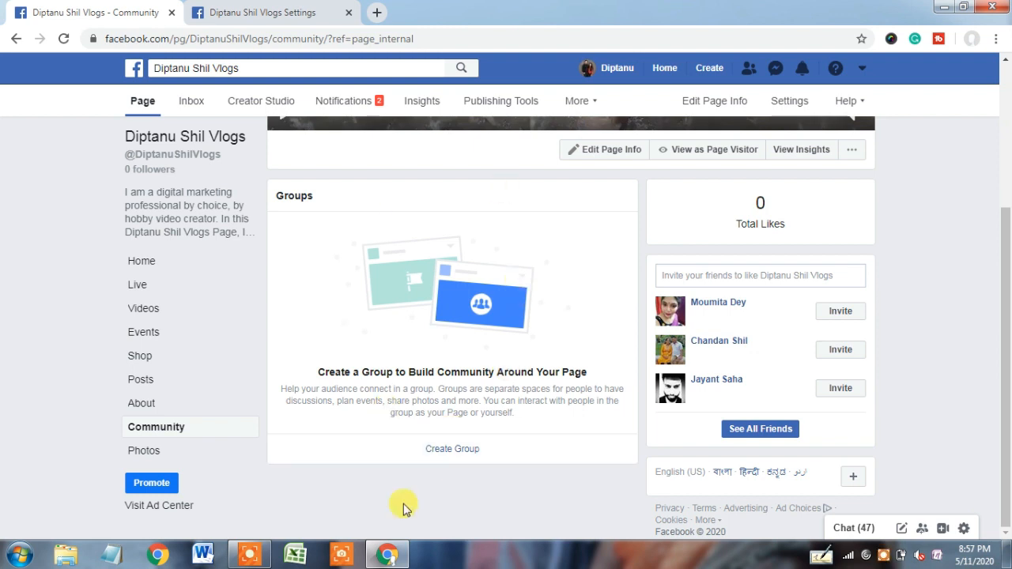
pyautogui.moveTo(1005, 300); pyautogui.dragTo(1009, 131)
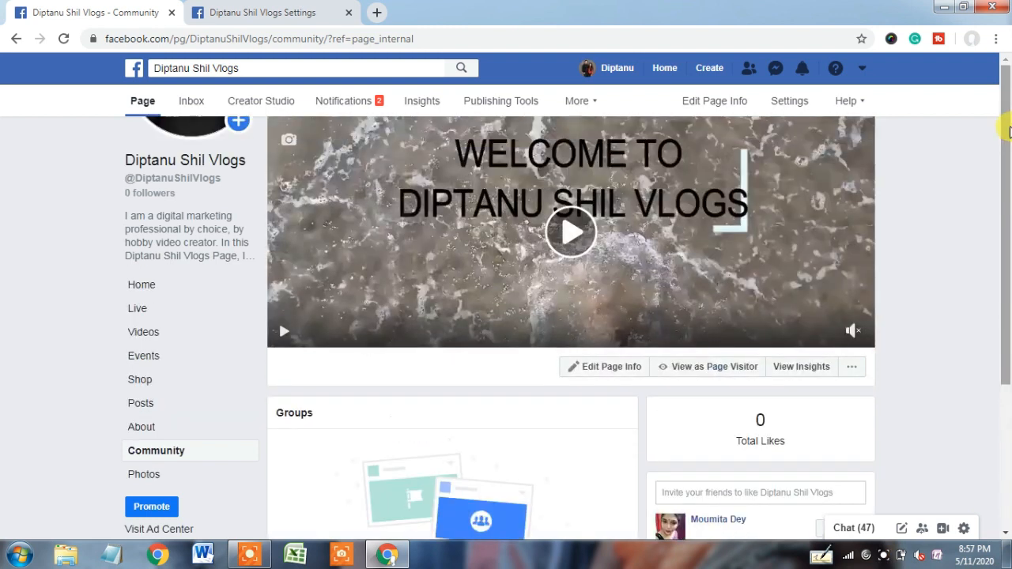
# - Compare the Visitor Posts setting with the Page's Community section and return to the Page settings
pyautogui.click(301, 9)
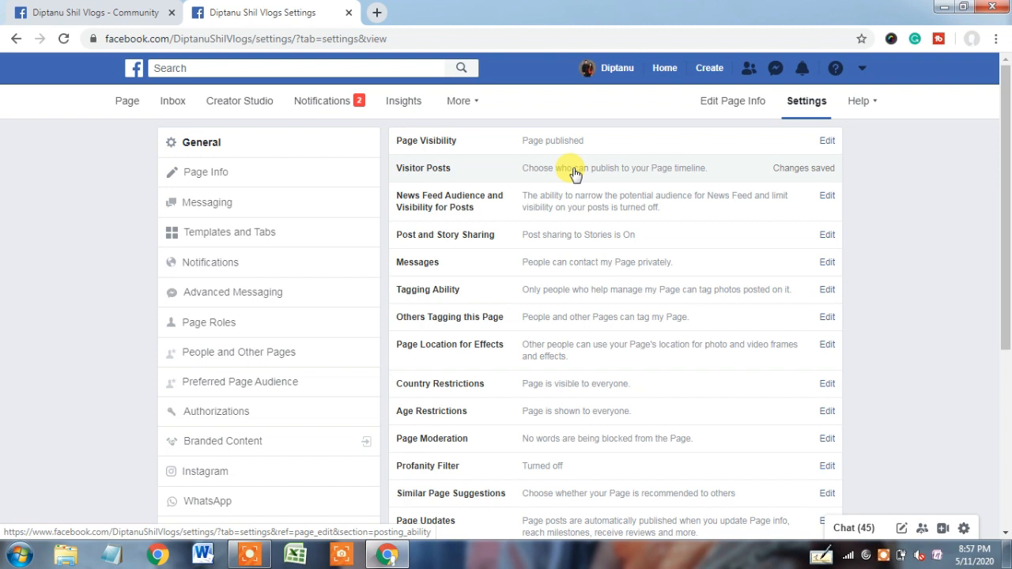
pyautogui.click(101, 6)
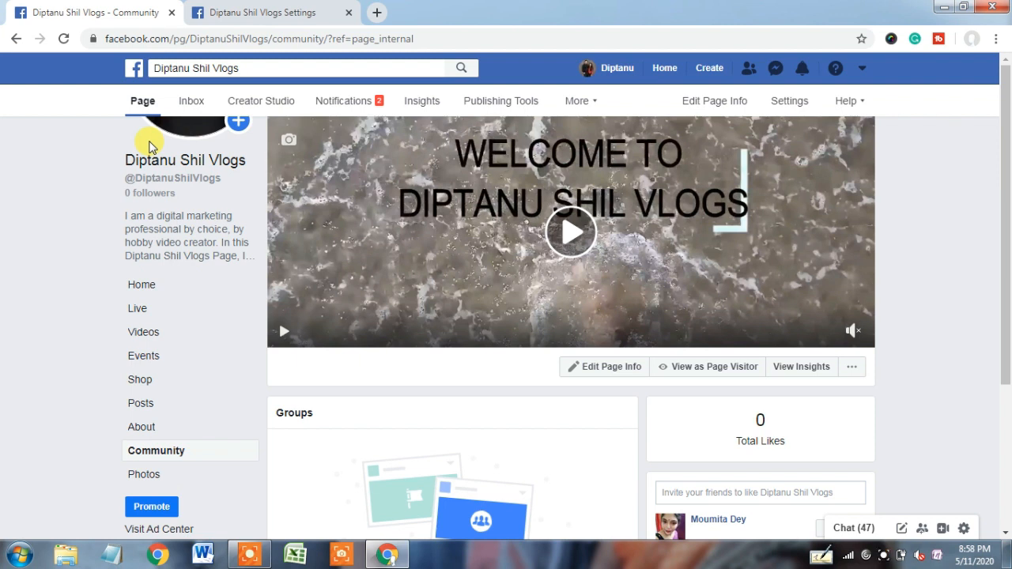
pyautogui.moveTo(201, 182)
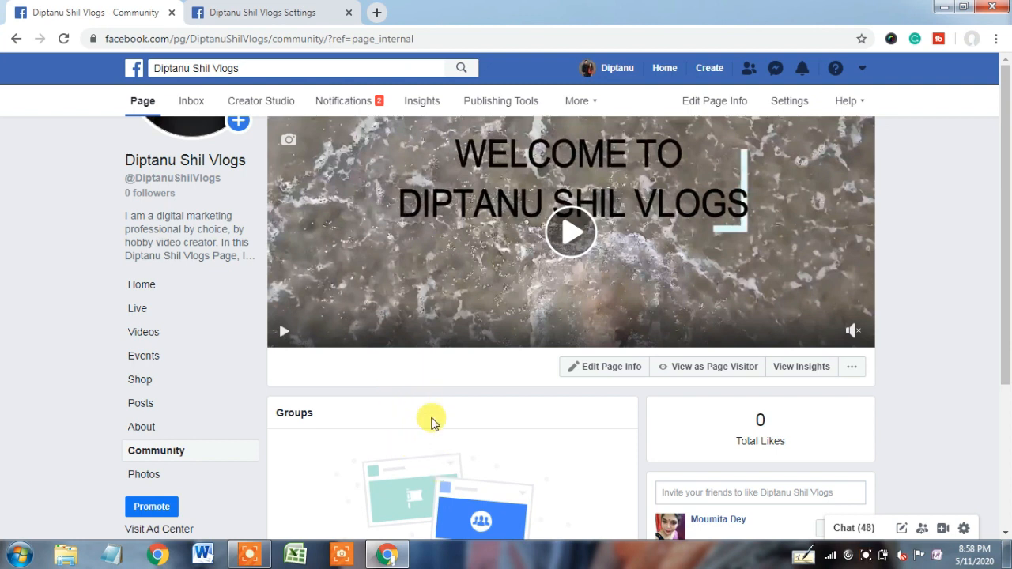
pyautogui.click(294, 12)
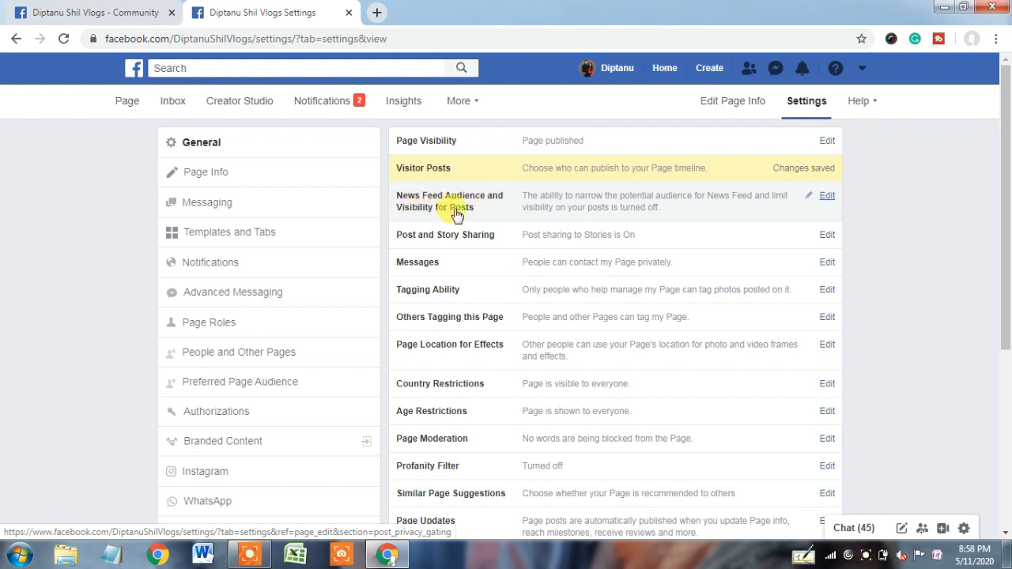
# - Inspect the options of News Feed Audience and Visibility for Posts and of Post and Story Sharing, cancelling each edit
pyautogui.click(827, 196)
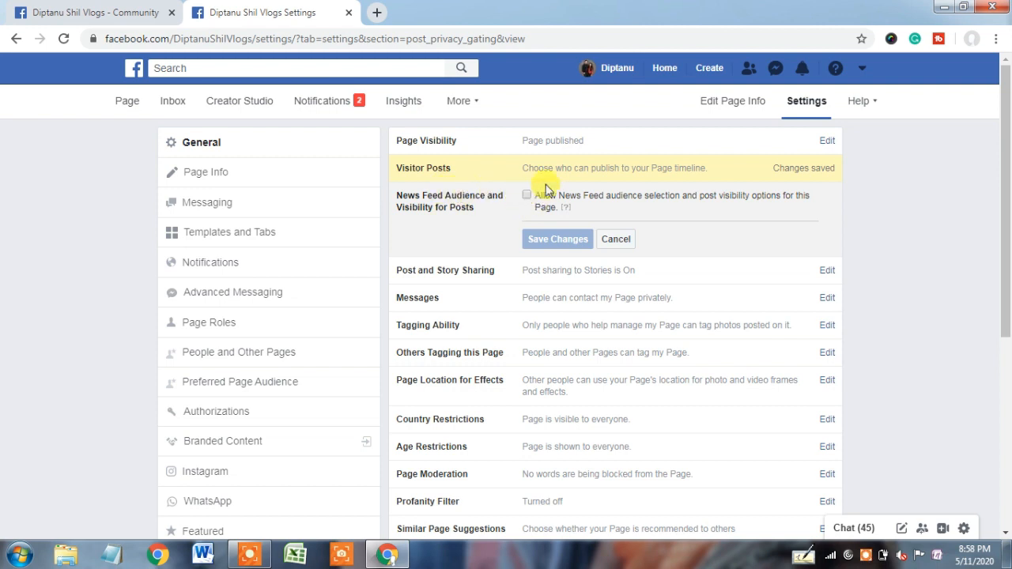
pyautogui.click(616, 240)
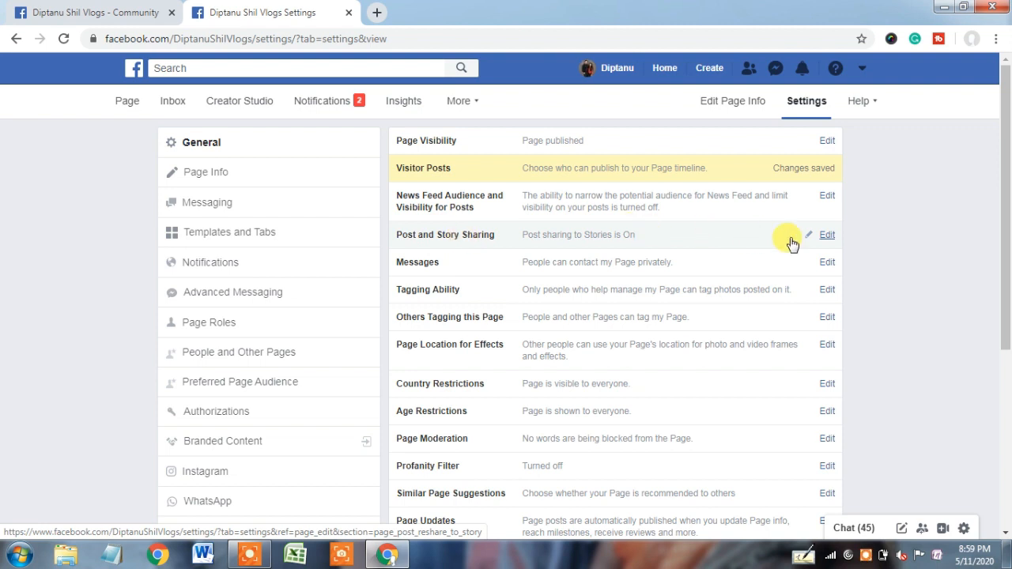
pyautogui.click(825, 236)
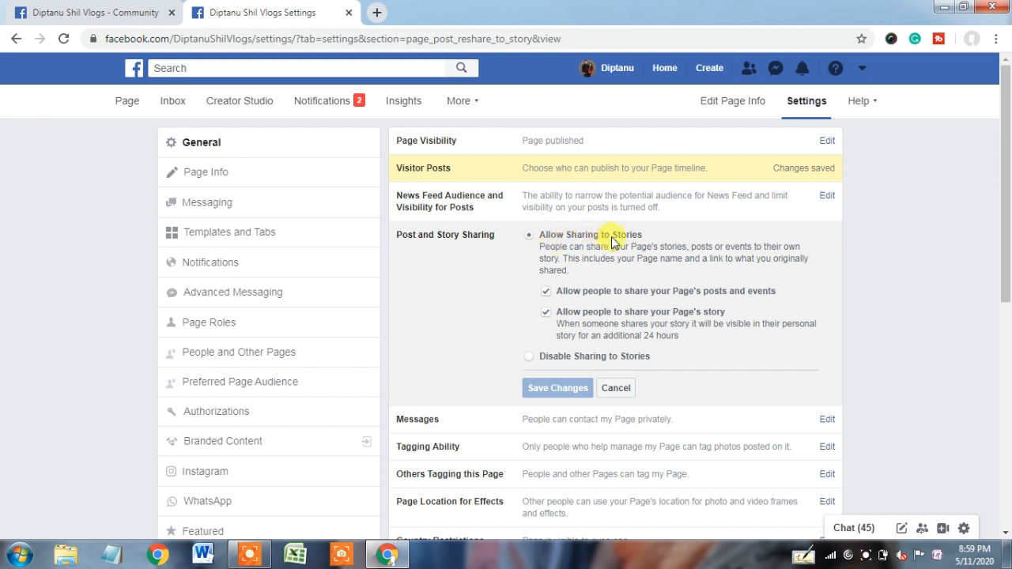
pyautogui.click(616, 388)
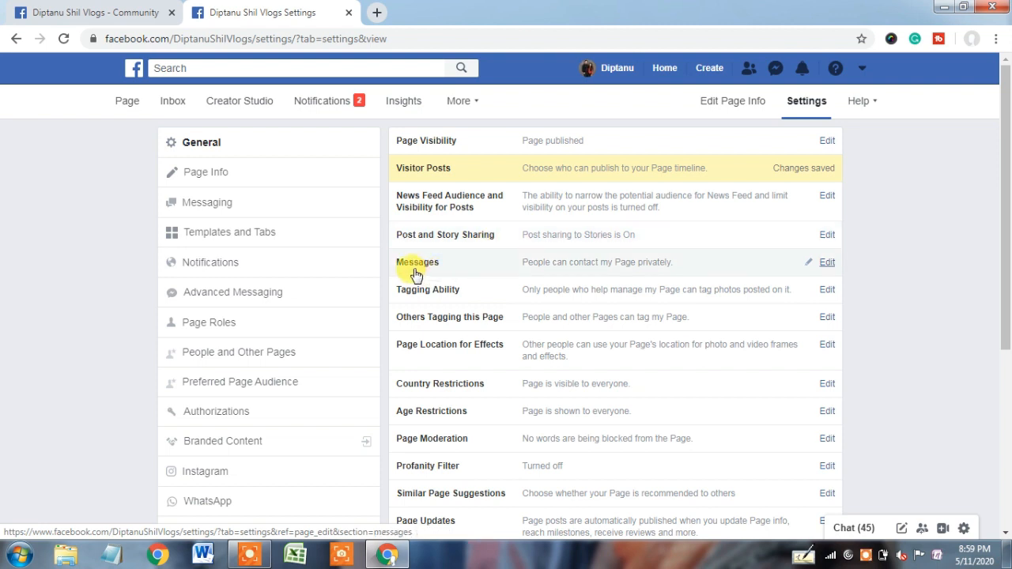
# - Inspect the Messages and Tagging Ability options in the Page's general settings, cancelling each edit
pyautogui.click(826, 263)
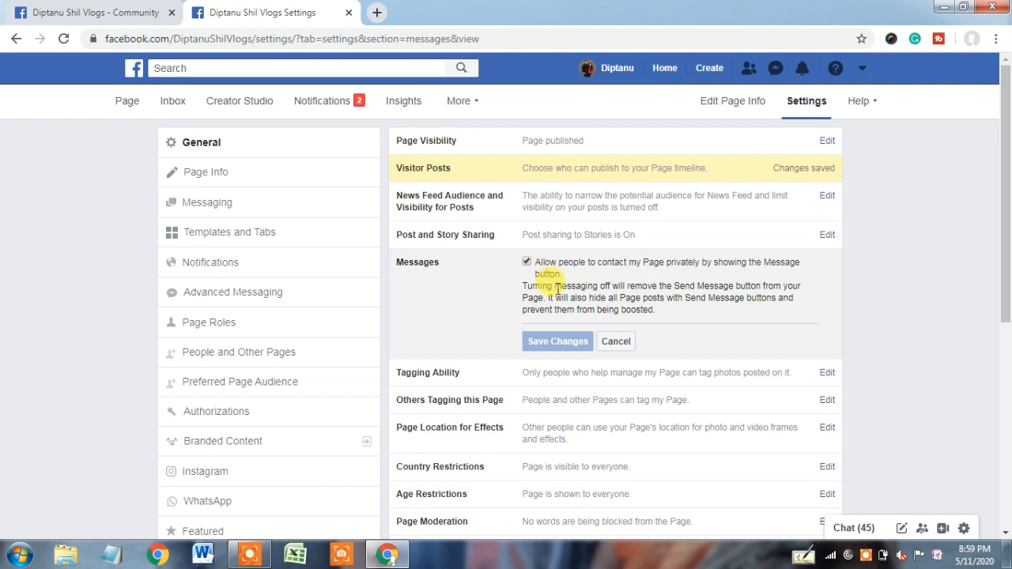
pyautogui.click(616, 342)
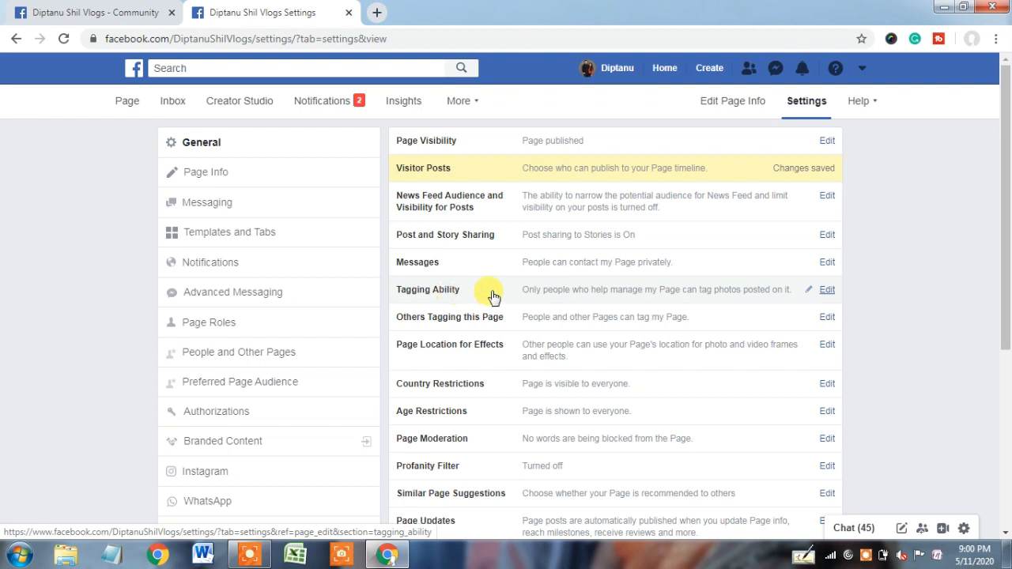
pyautogui.click(826, 292)
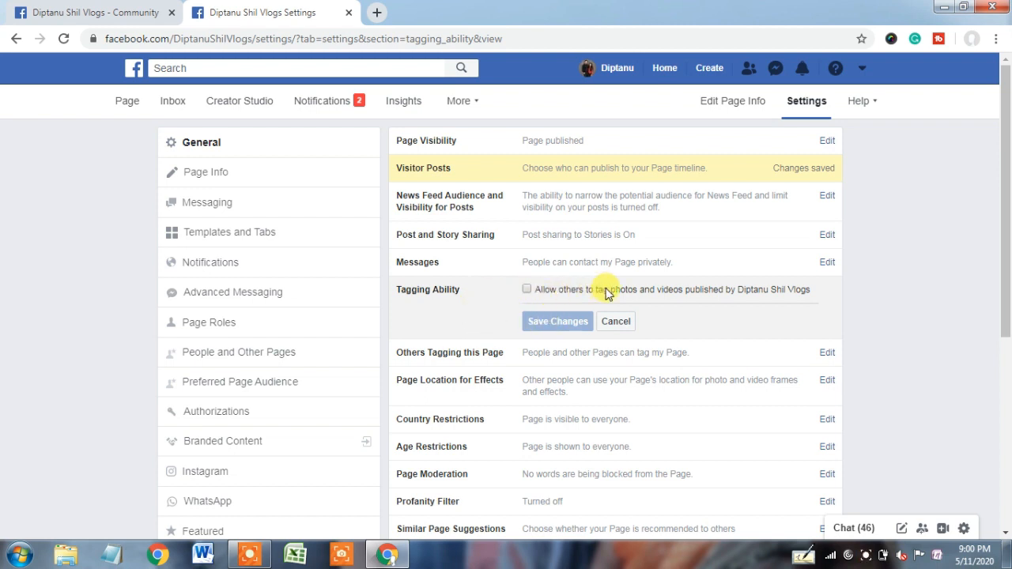
pyautogui.click(619, 325)
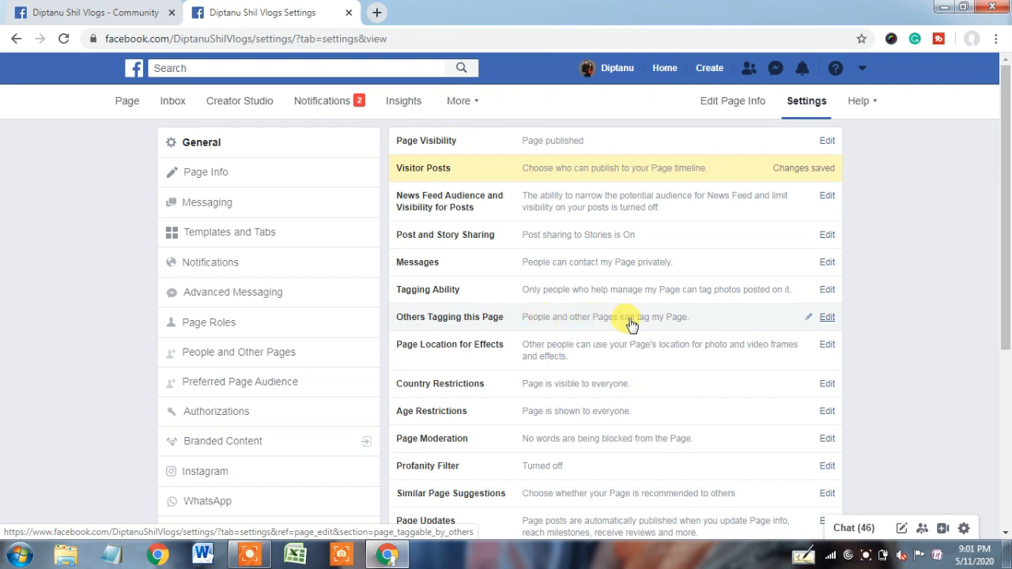
# - Disallow people and other Pages from tagging this Page and save the change
pyautogui.click(827, 318)
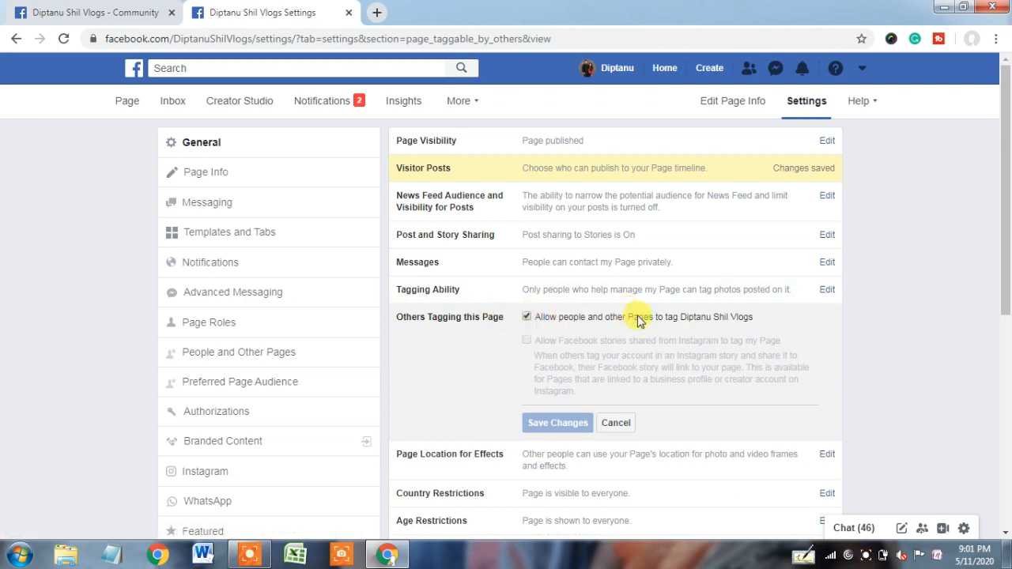
pyautogui.click(526, 316)
pyautogui.click(571, 425)
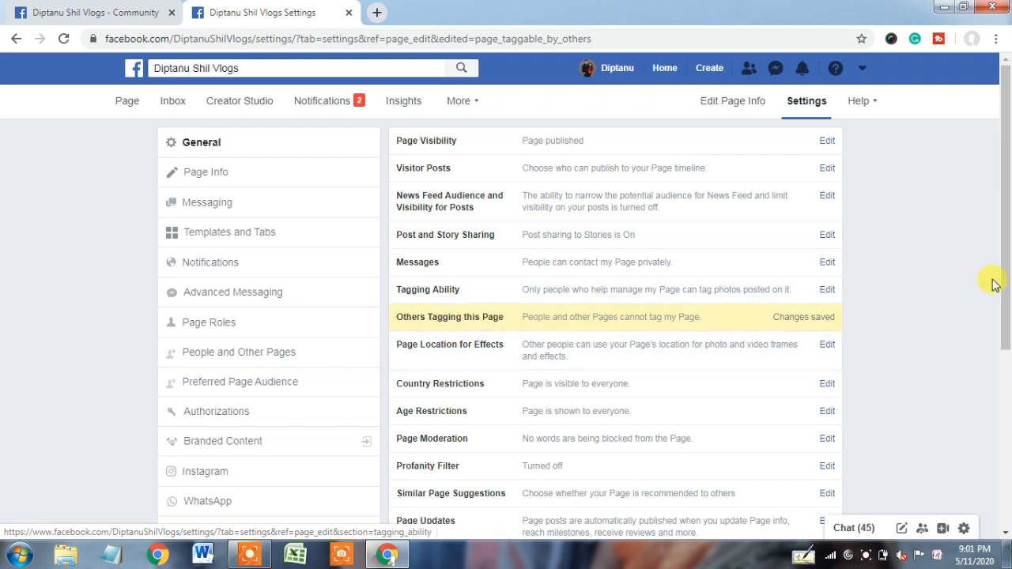
# - Read the Page Location for Effects option and its explanatory note, and cancel the edit
pyautogui.scroll(-1, 1009, 299)
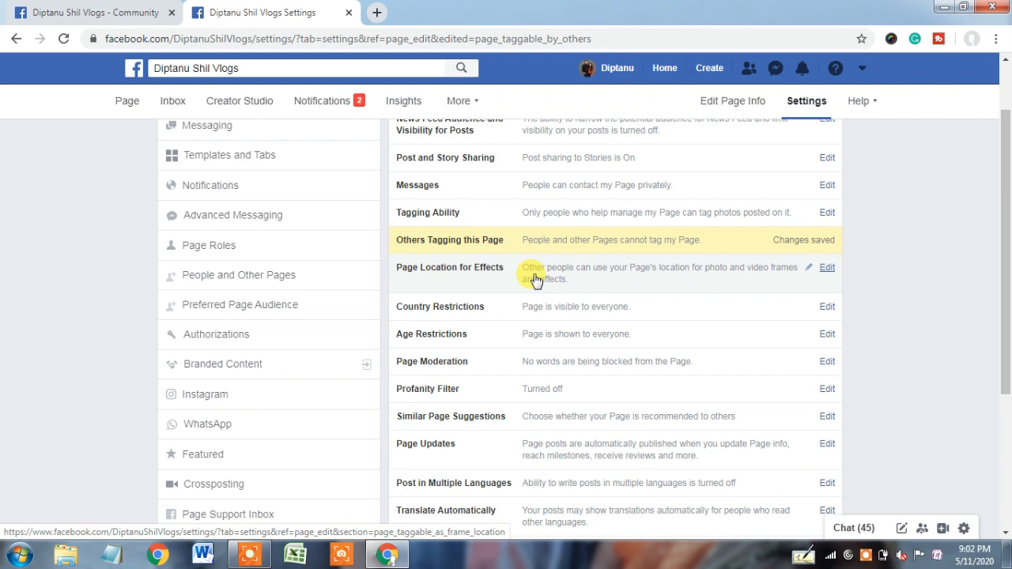
pyautogui.click(827, 269)
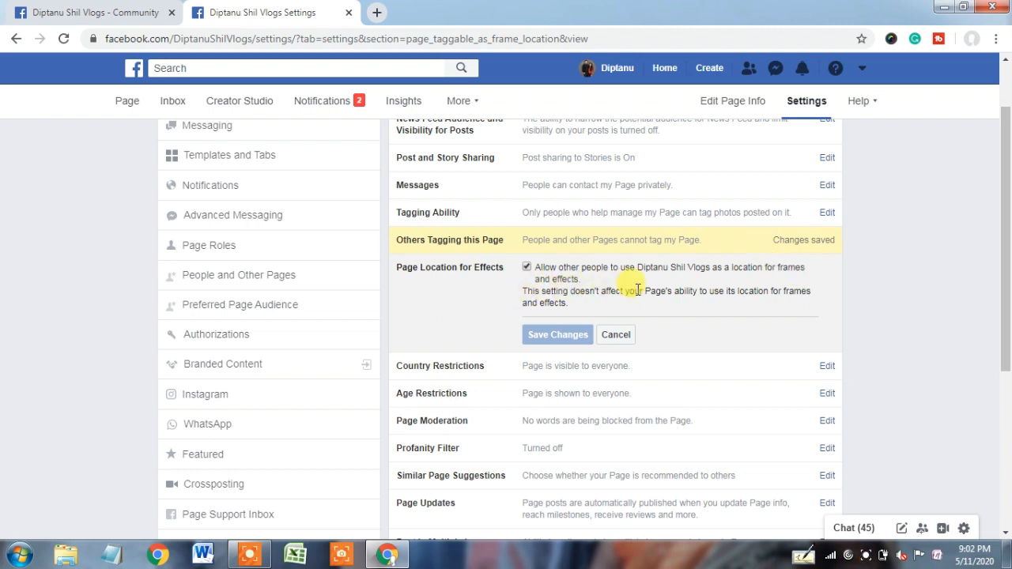
pyautogui.moveTo(644, 291); pyautogui.dragTo(814, 314)
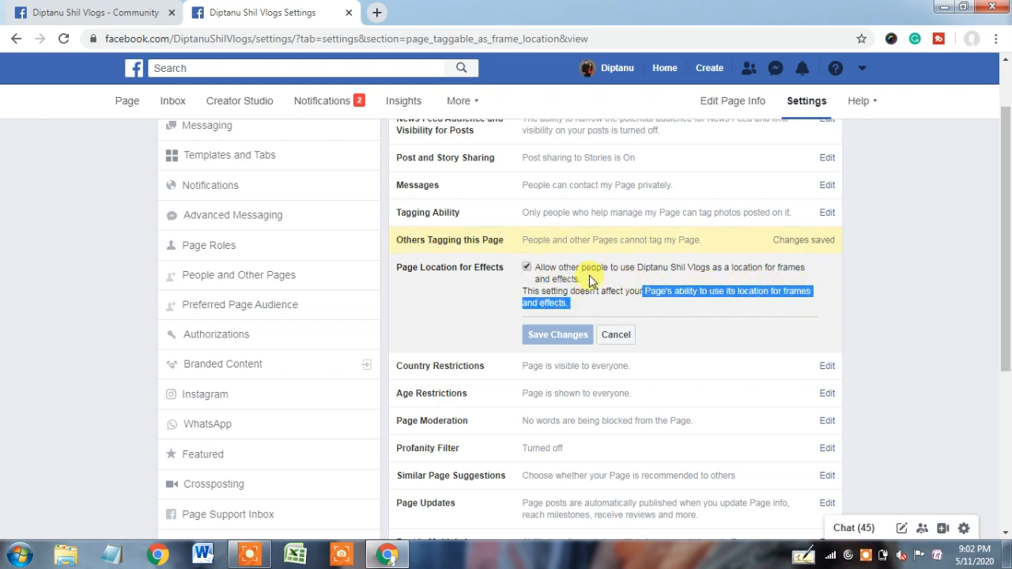
pyautogui.click(615, 335)
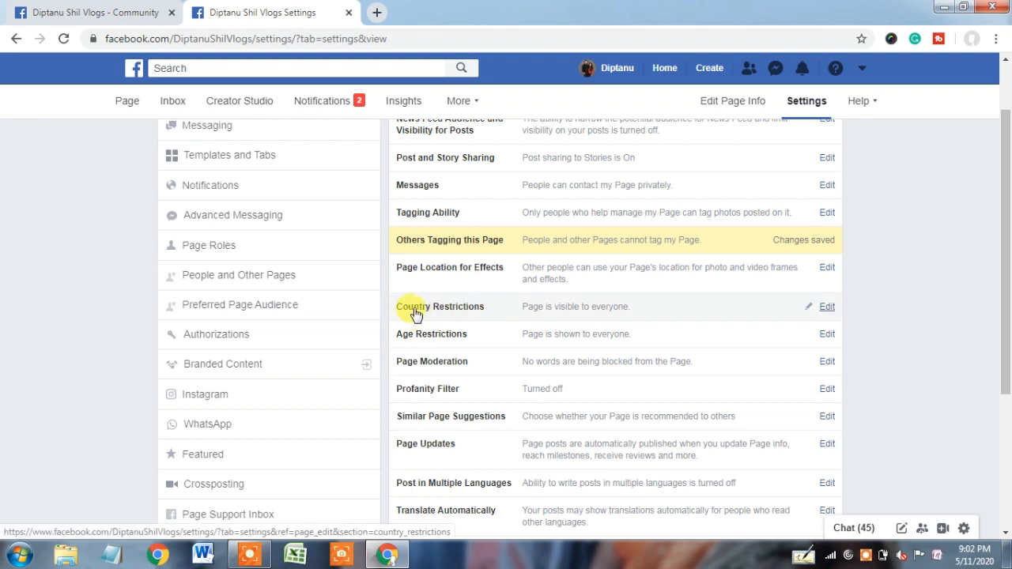
# - Inspect the Country Restrictions option, including its country entry and the choices to show or hide the Page in the listed countries
pyautogui.click(827, 308)
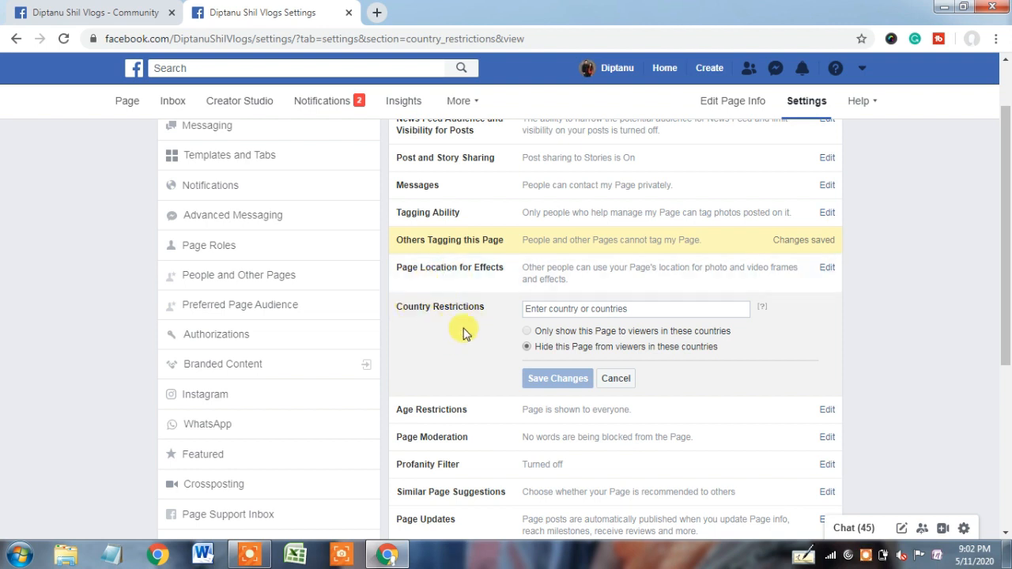
pyautogui.moveTo(399, 307); pyautogui.dragTo(501, 312)
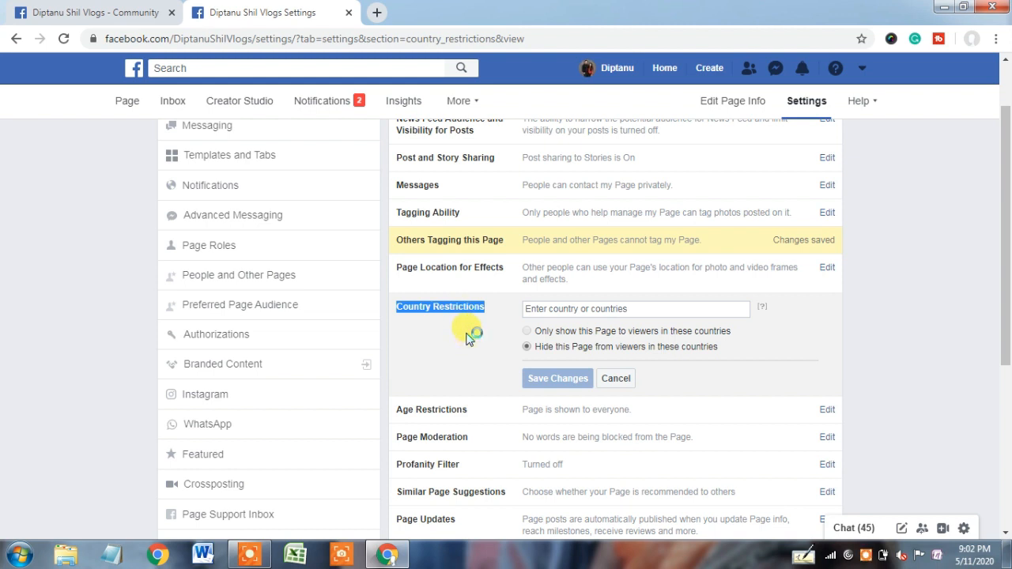
pyautogui.click(535, 309)
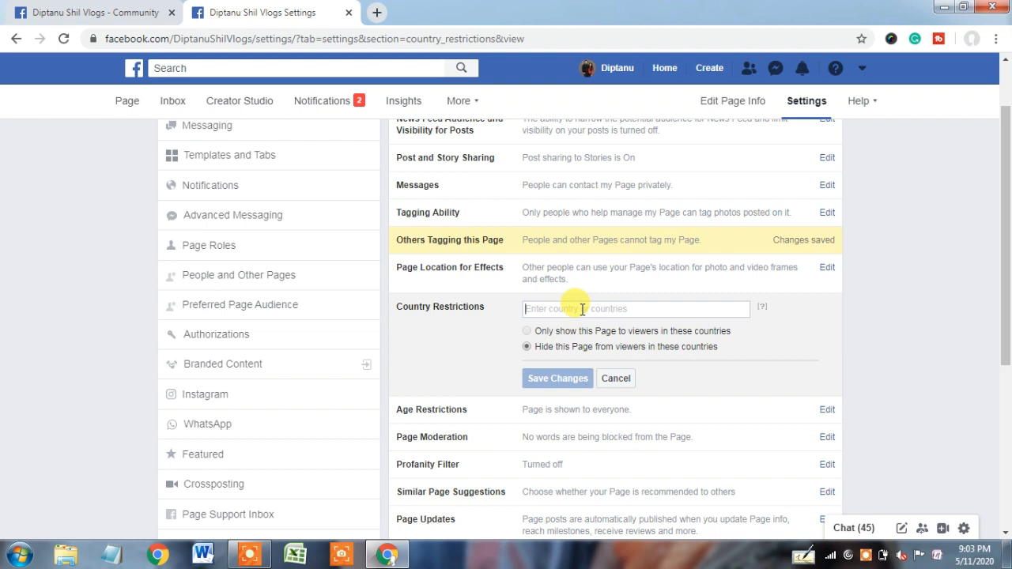
pyautogui.click(528, 343)
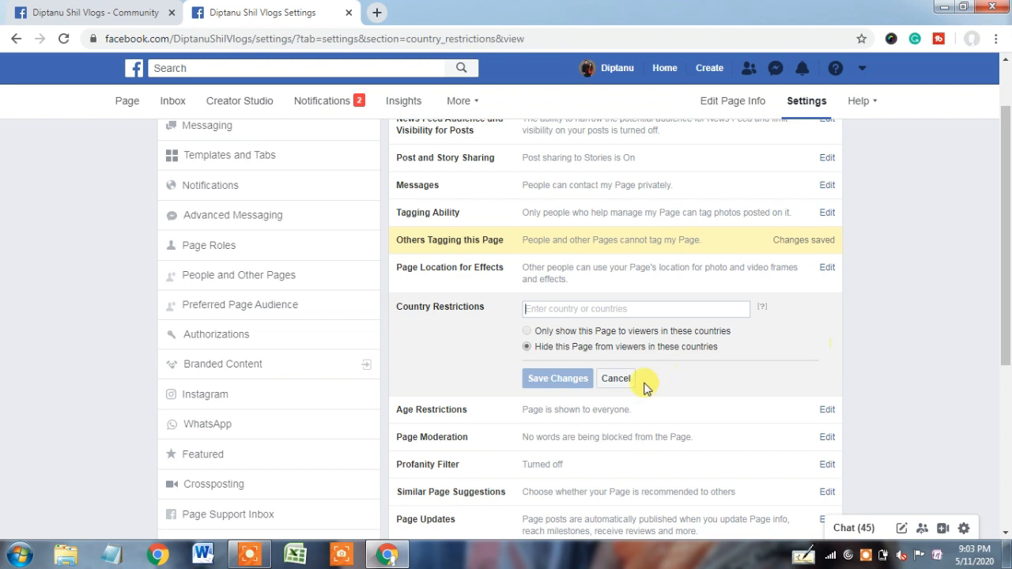
# - Review the available age limits under Age Restrictions without choosing one, and cancel the edit
pyautogui.scroll(-2, 462, 314)
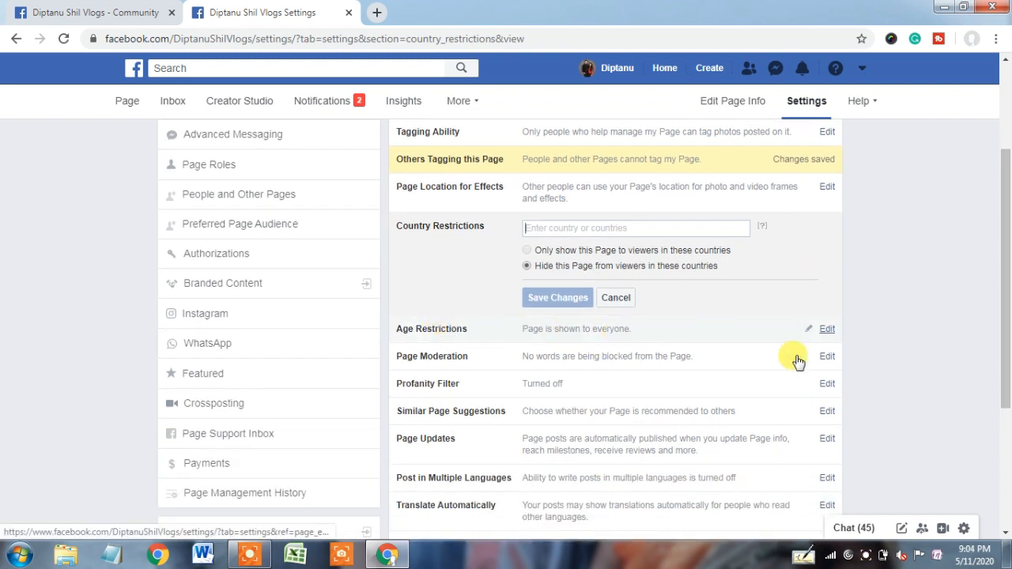
pyautogui.click(826, 329)
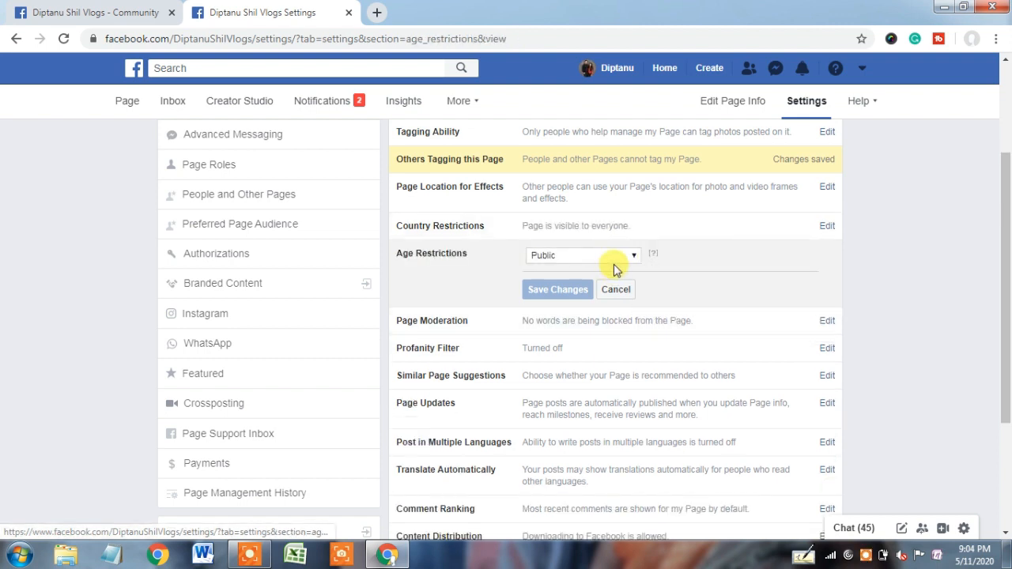
pyautogui.click(630, 261)
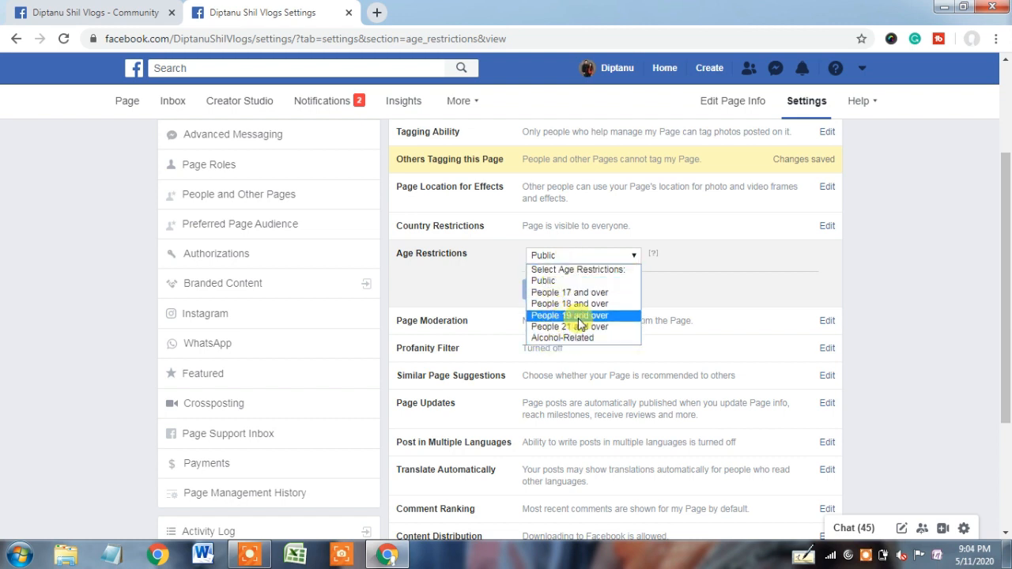
pyautogui.click(660, 278)
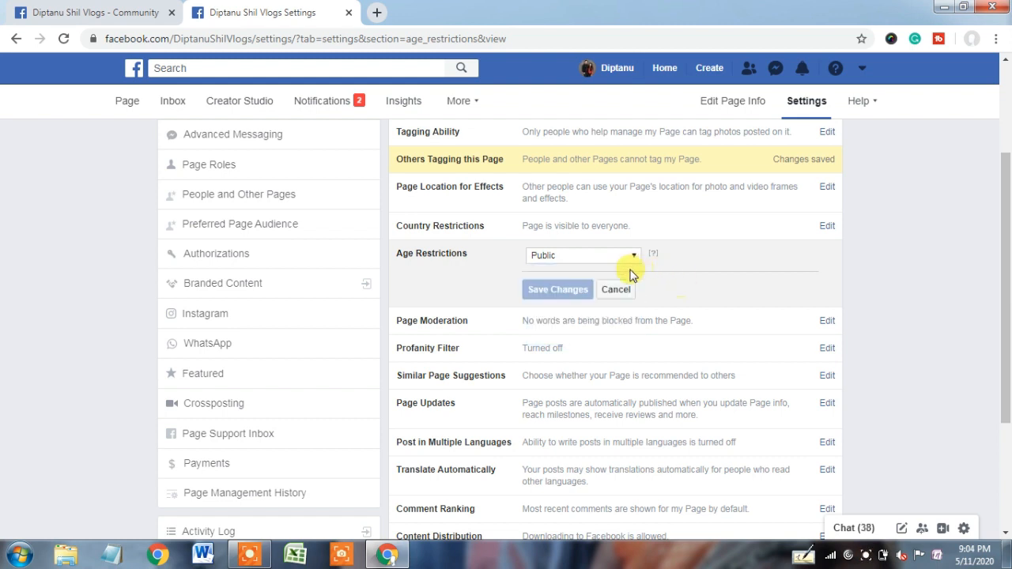
pyautogui.click(632, 264)
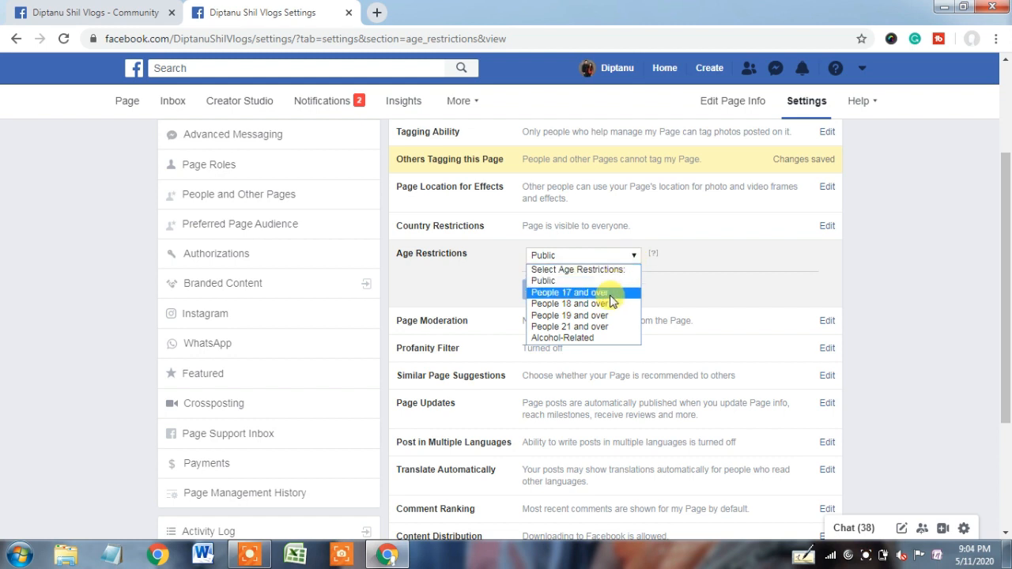
pyautogui.click(664, 297)
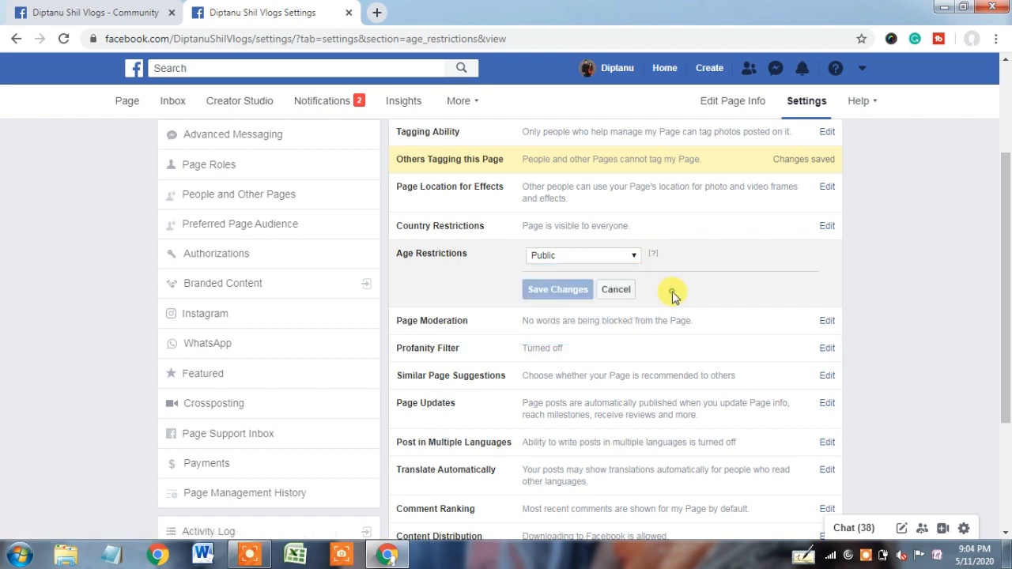
pyautogui.click(613, 291)
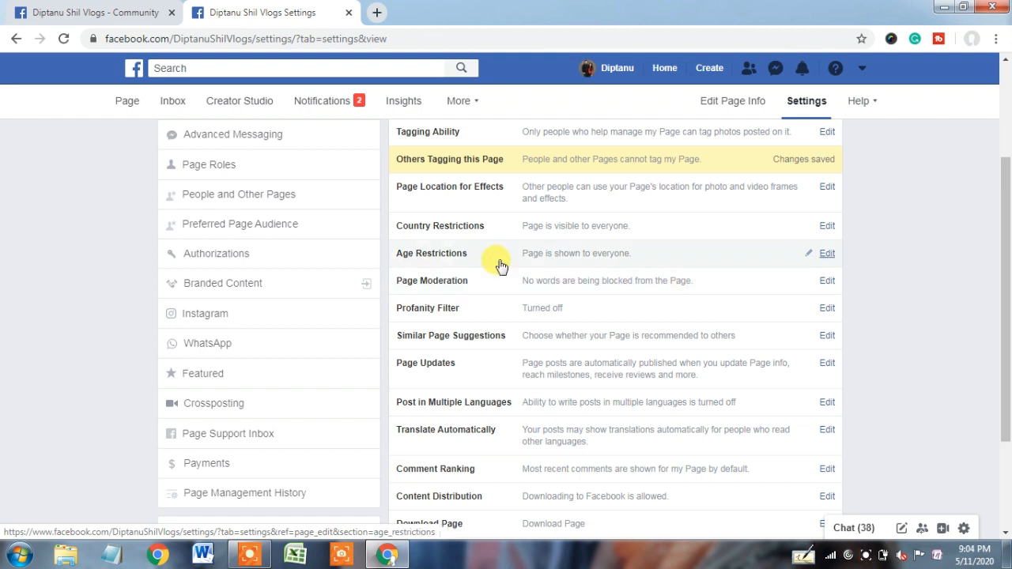
# - Inspect the Page Moderation option for blocking posts or comments containing certain words, and cancel the edit
pyautogui.click(827, 281)
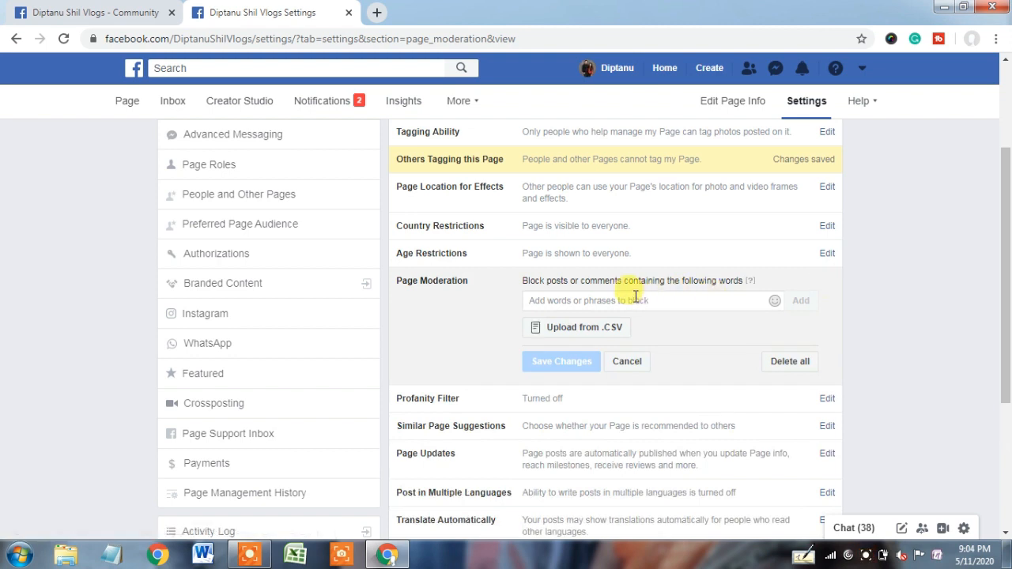
pyautogui.click(559, 301)
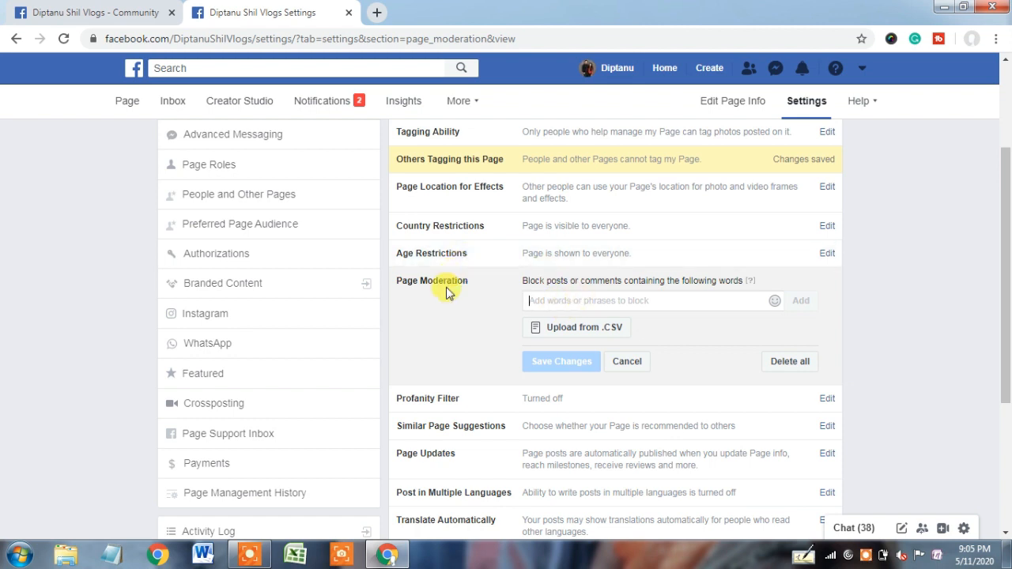
pyautogui.click(541, 301)
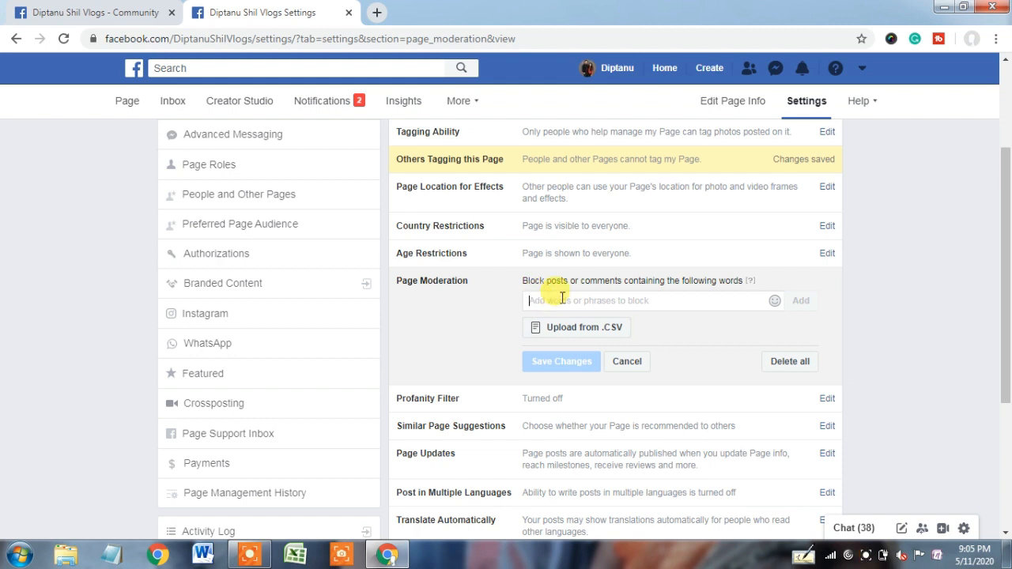
pyautogui.click(625, 361)
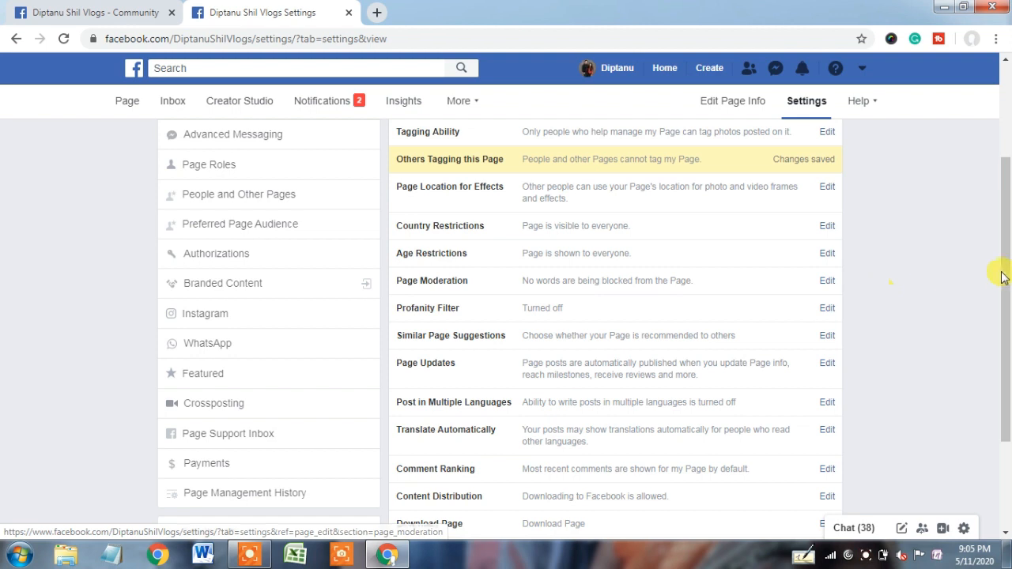
# - Inspect the Similar Page Suggestions and Page Updates options, cancelling each edit
pyautogui.scroll(-3, 1006, 281)
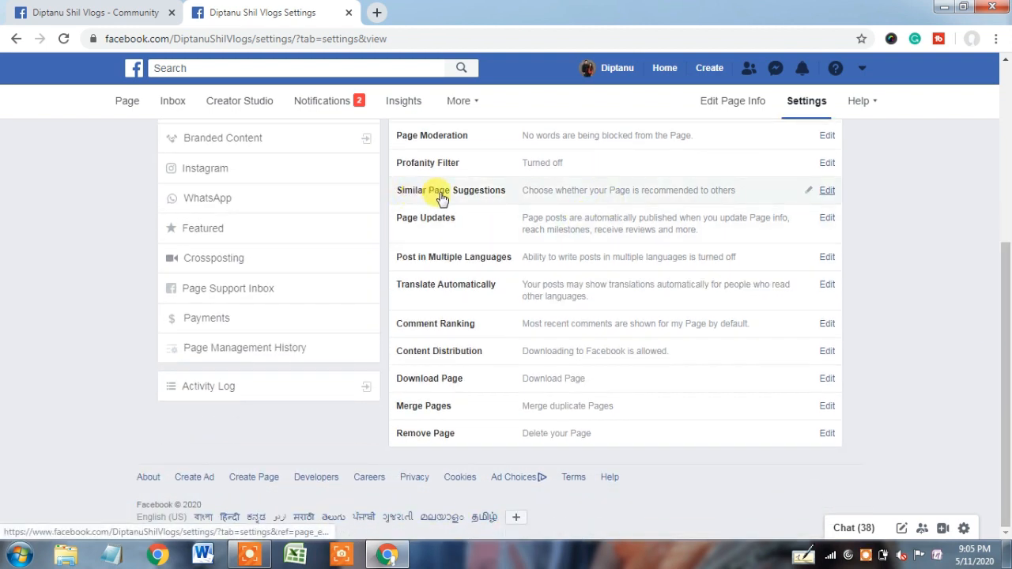
pyautogui.click(826, 193)
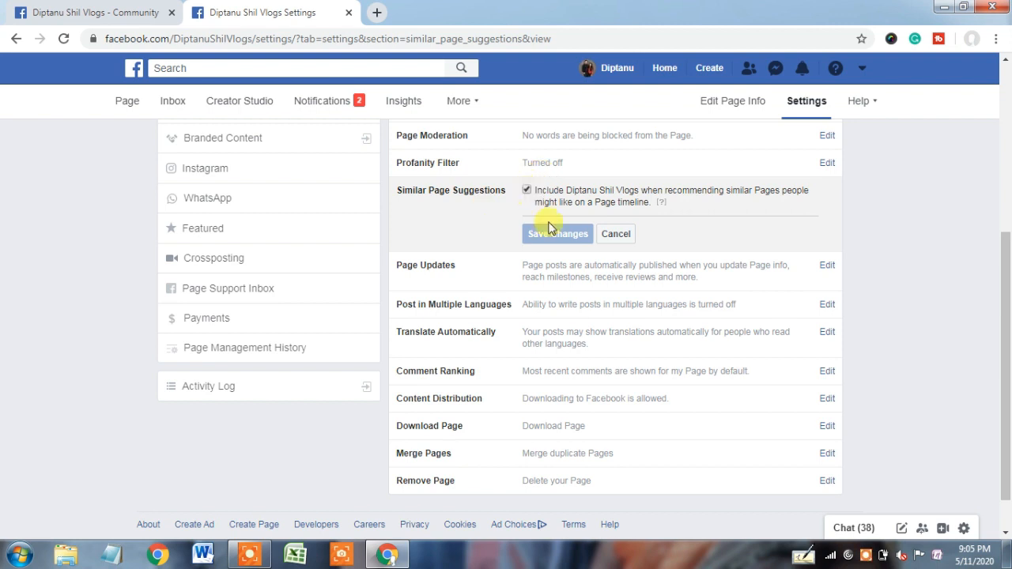
pyautogui.click(610, 235)
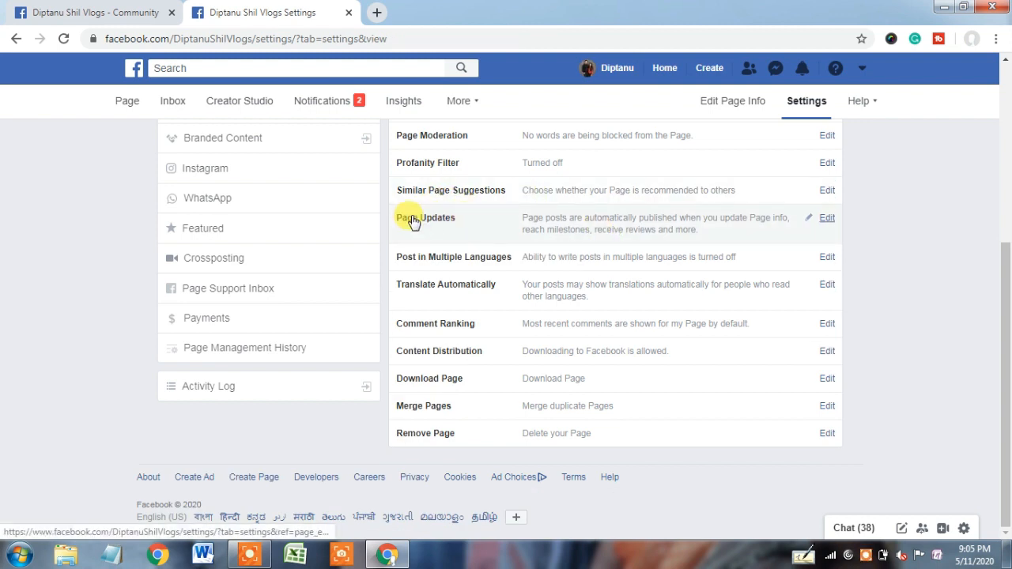
pyautogui.click(827, 223)
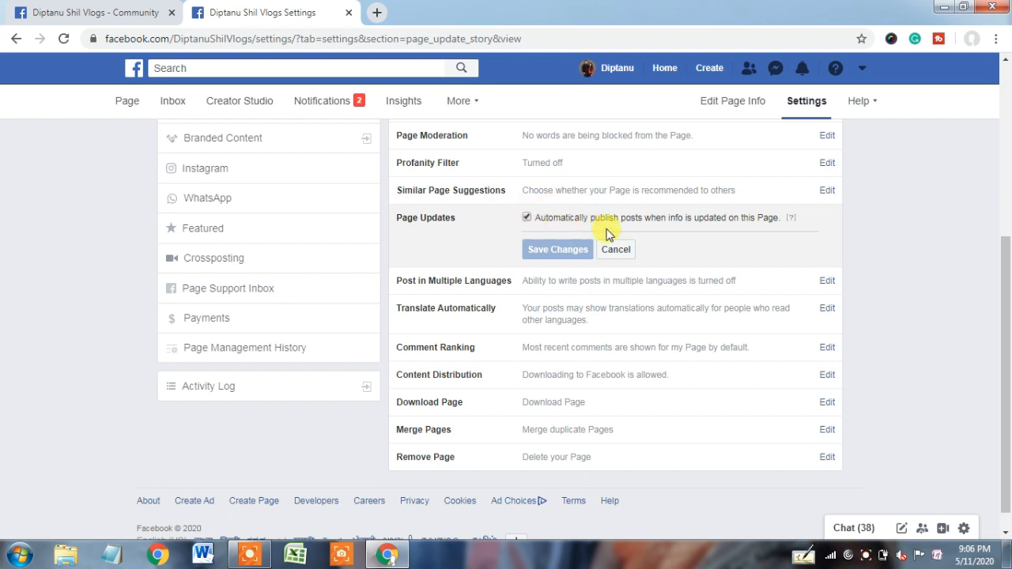
pyautogui.click(618, 251)
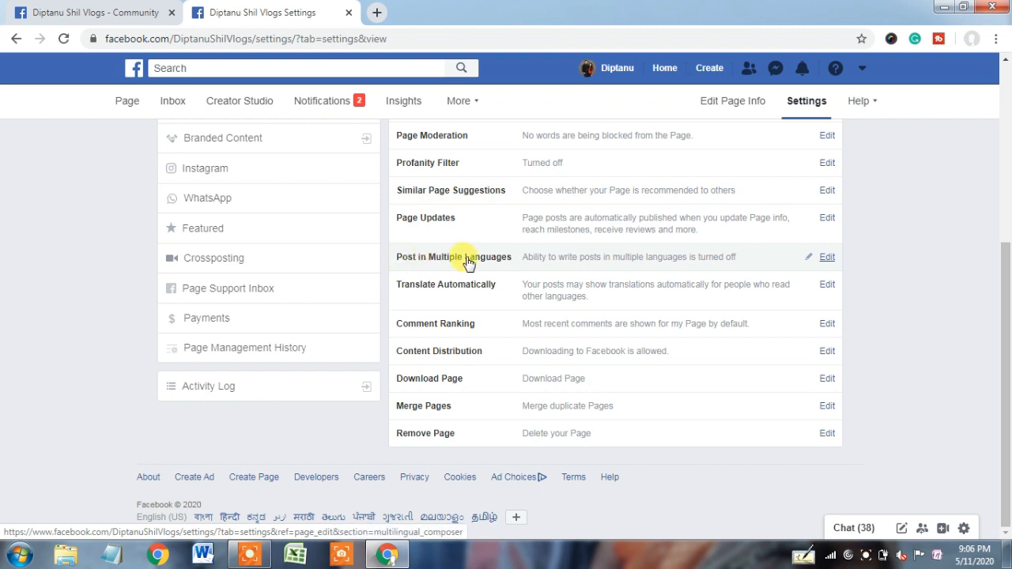
# - Allow people who manage this Page to write posts in multiple languages and save the change
pyautogui.click(826, 258)
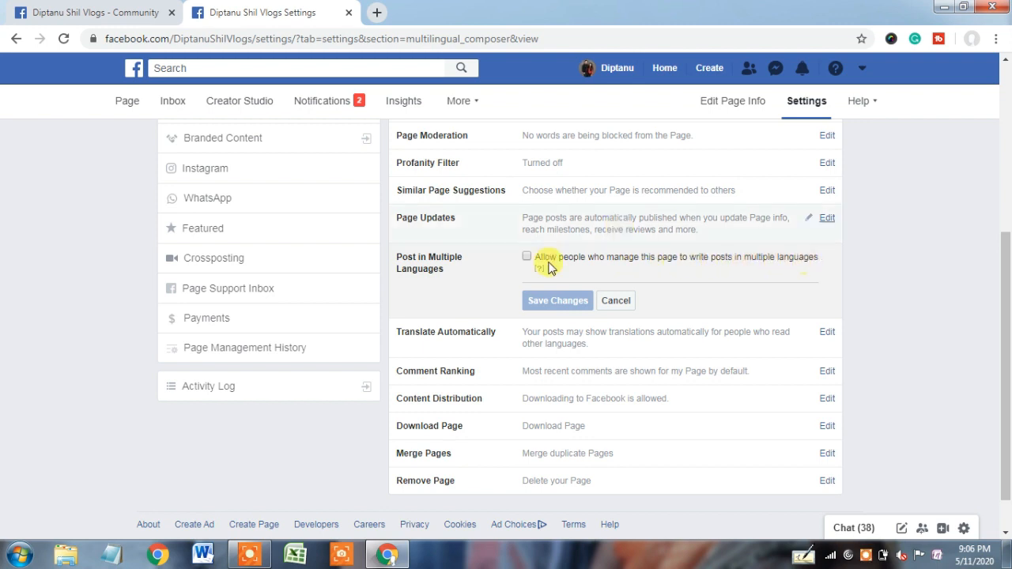
pyautogui.moveTo(541, 275)
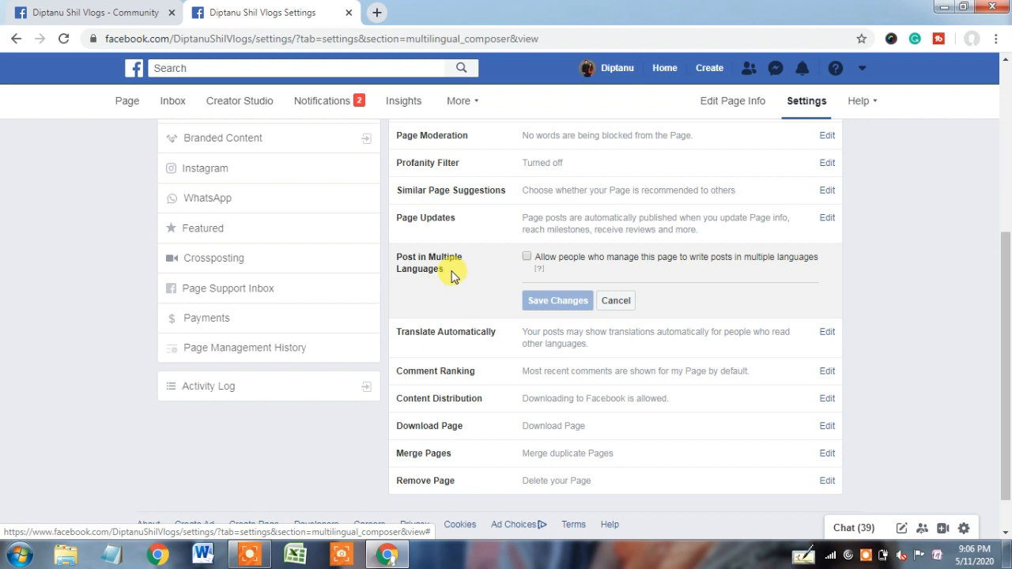
pyautogui.moveTo(397, 257); pyautogui.dragTo(453, 281)
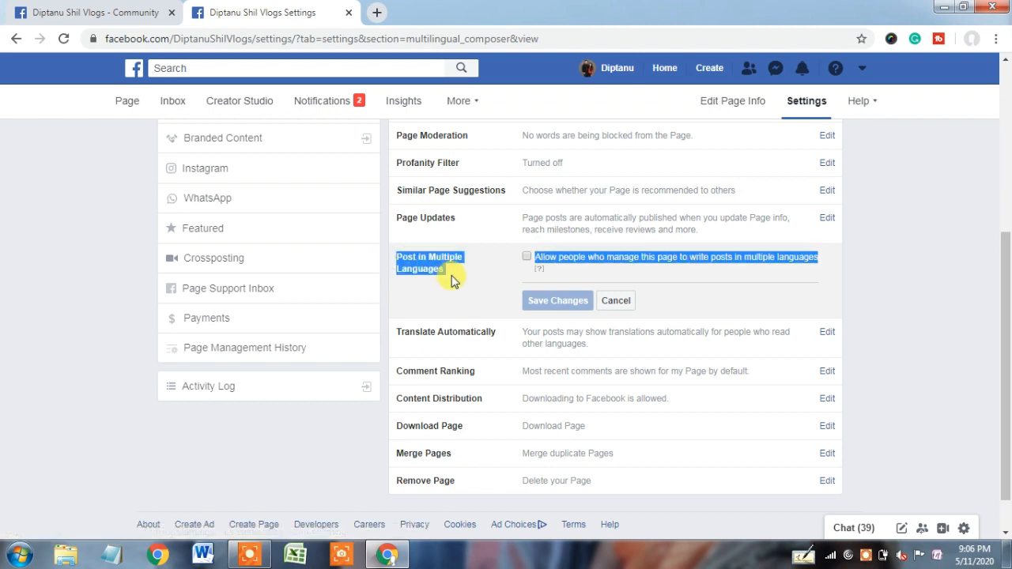
pyautogui.click(464, 276)
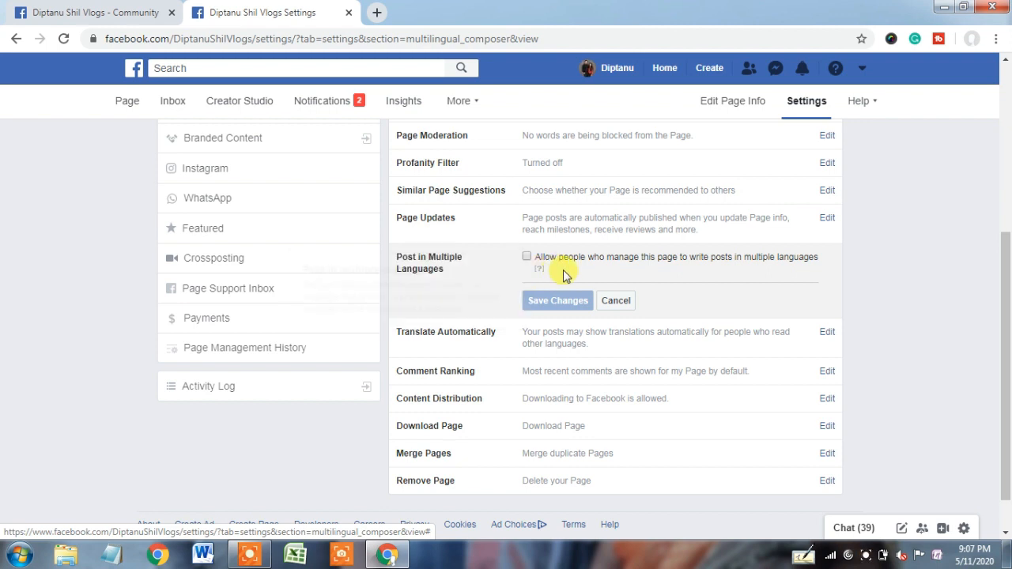
pyautogui.click(536, 264)
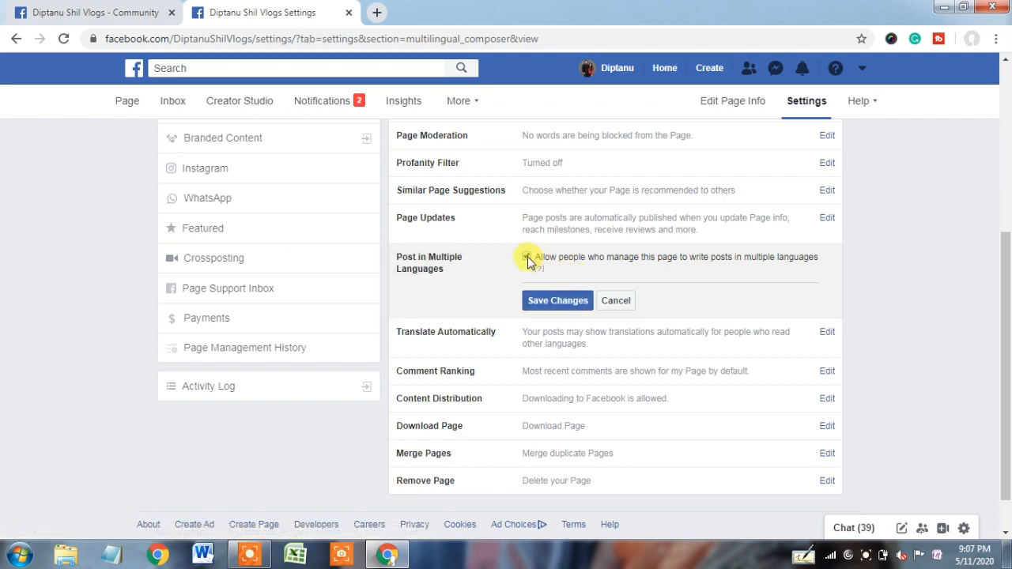
pyautogui.click(557, 302)
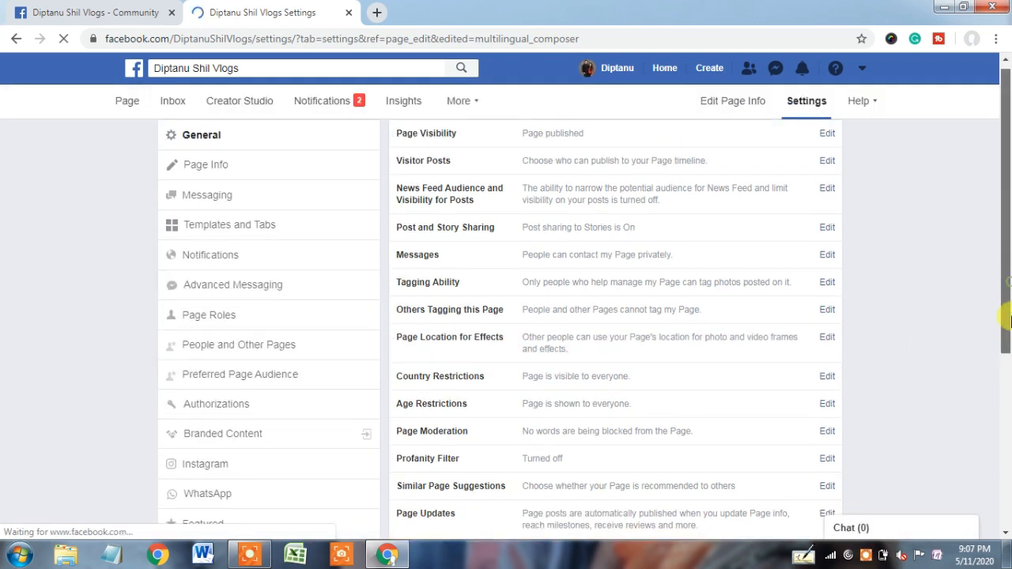
# - Inspect the Translate Automatically option for the Page's posts and cancel the edit
pyautogui.moveTo(1009, 336); pyautogui.dragTo(1009, 433)
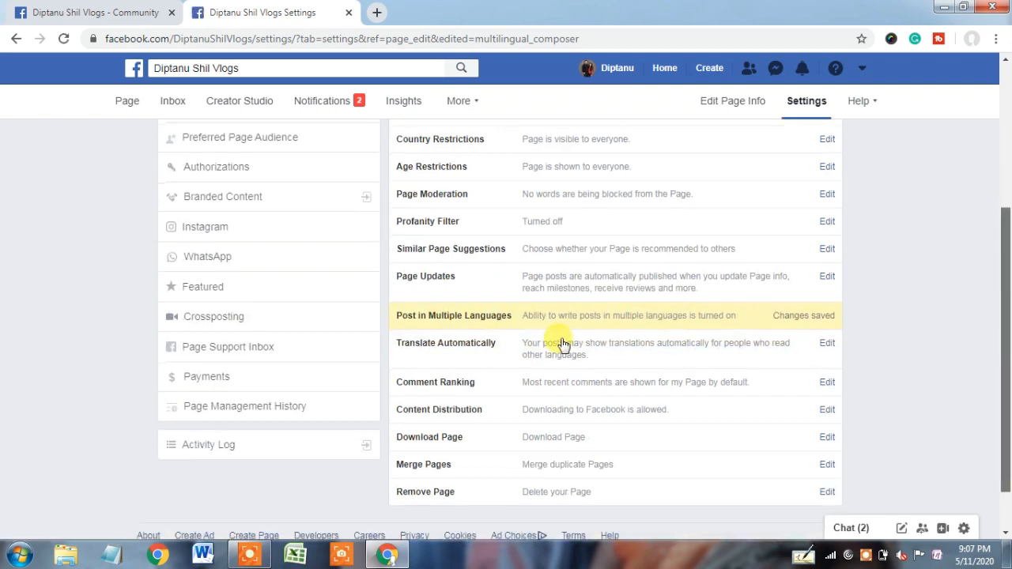
pyautogui.click(826, 346)
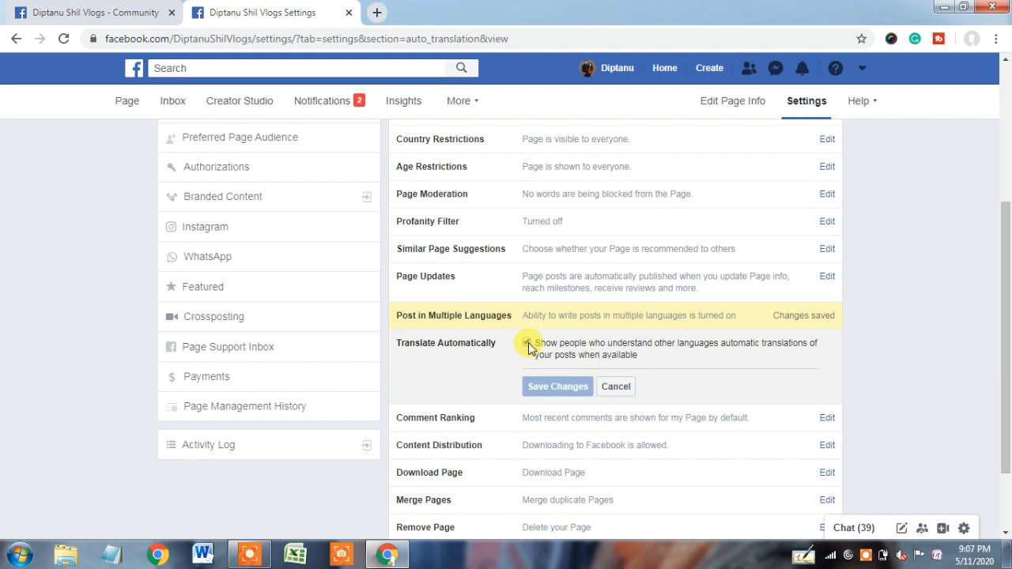
pyautogui.click(615, 387)
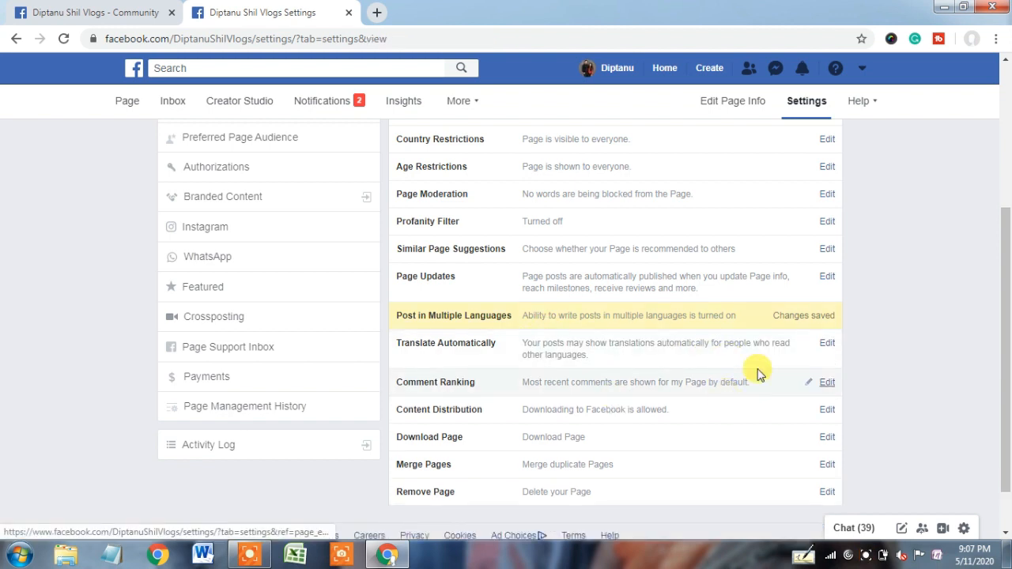
# - Set Comment Ranking to show the most relevant comments by default and save the change
pyautogui.scroll(-1, 825, 284)
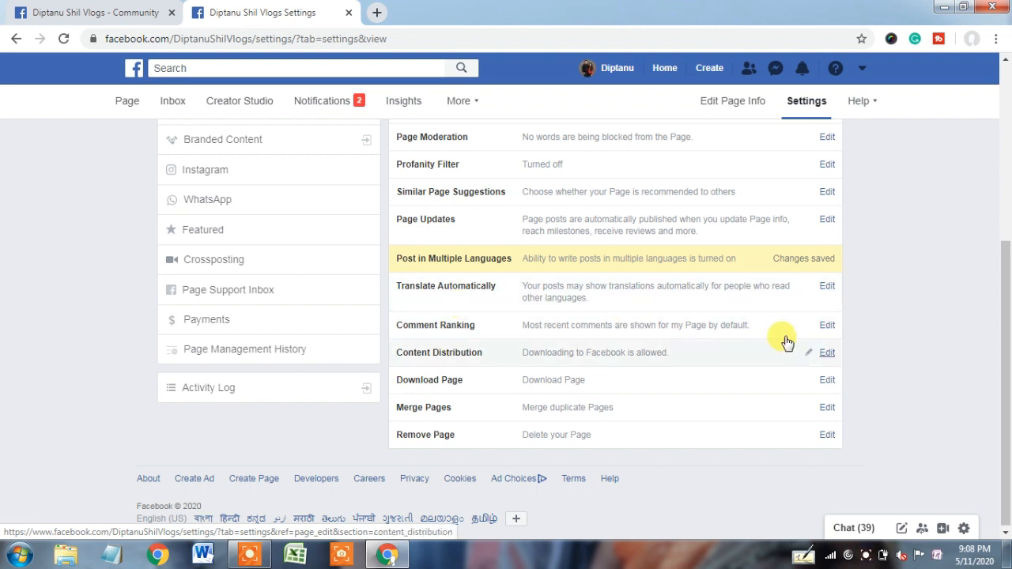
pyautogui.click(826, 331)
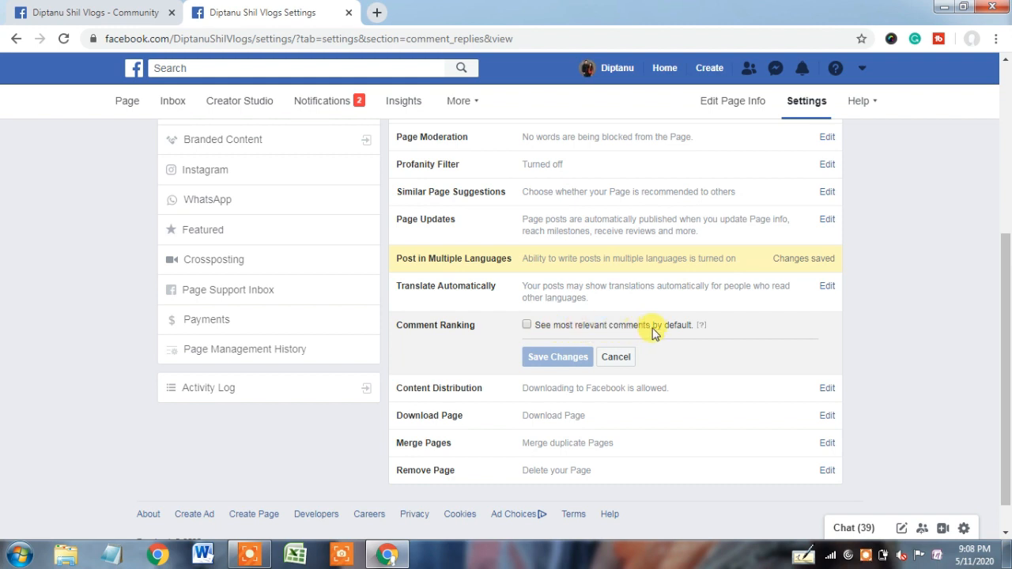
pyautogui.click(527, 325)
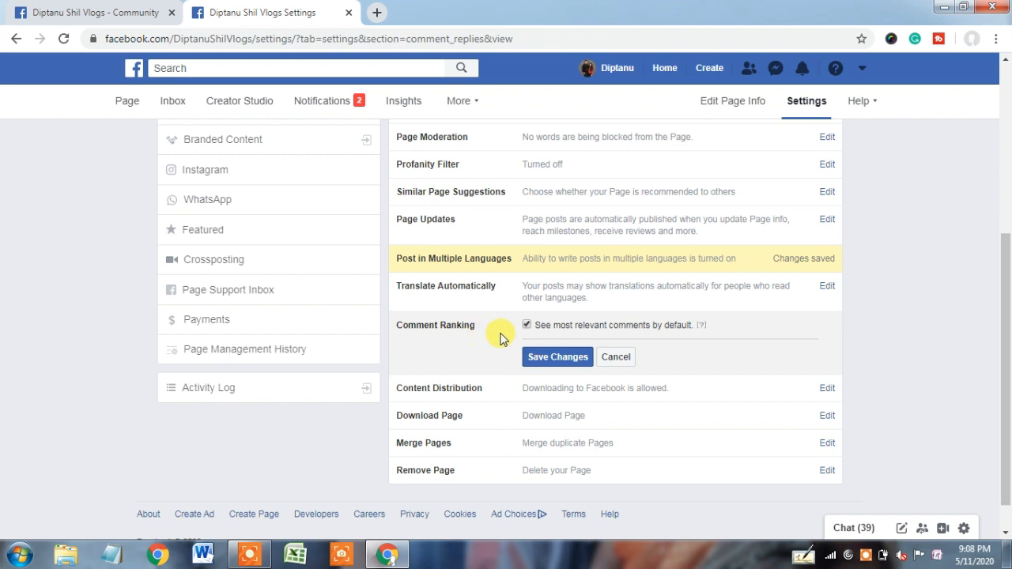
pyautogui.click(548, 360)
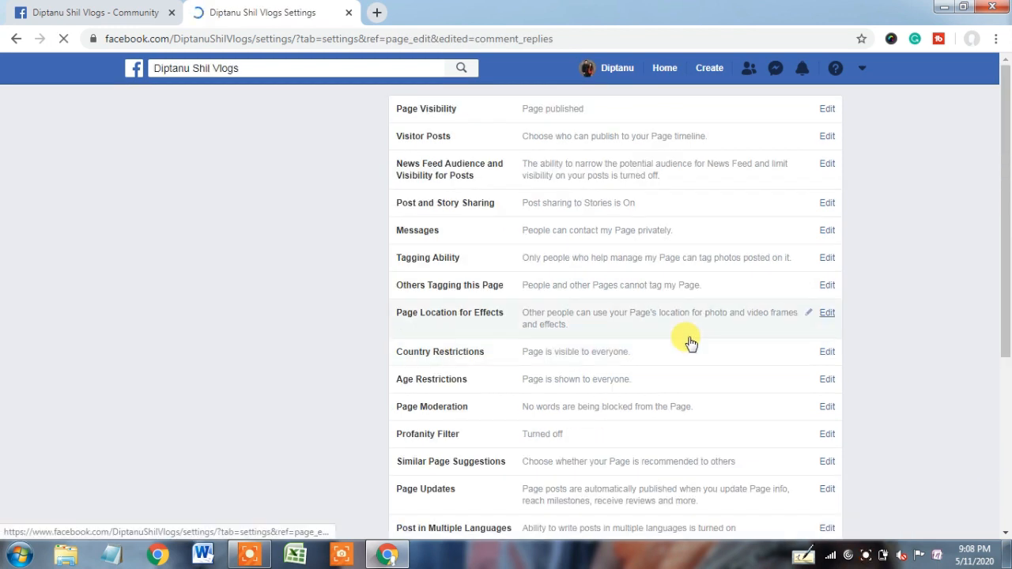
# - Prohibit downloading to Facebook under Content Distribution and save the change
pyautogui.moveTo(1007, 268); pyautogui.dragTo(1010, 462)
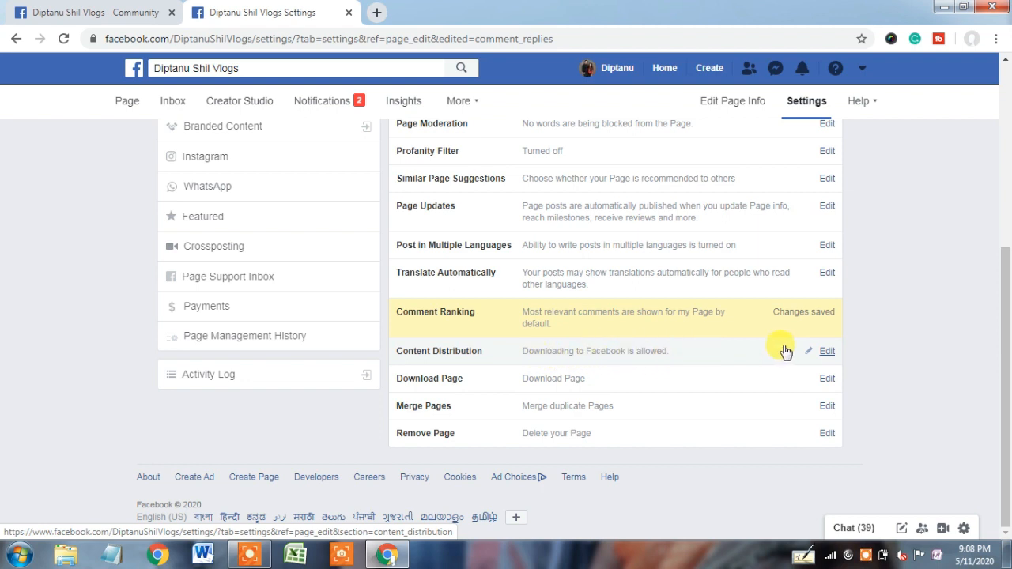
pyautogui.click(826, 353)
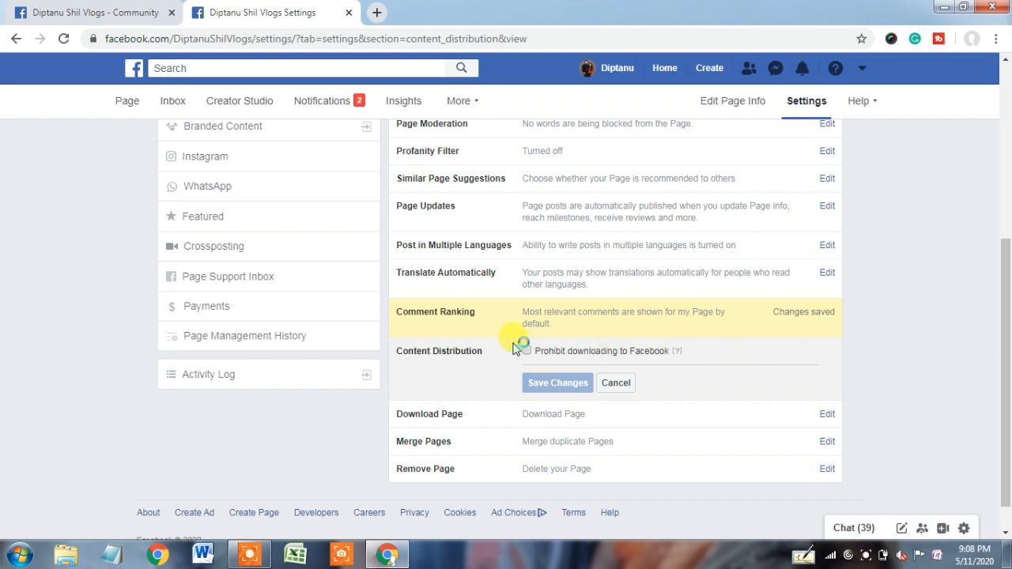
pyautogui.moveTo(399, 353); pyautogui.dragTo(492, 359)
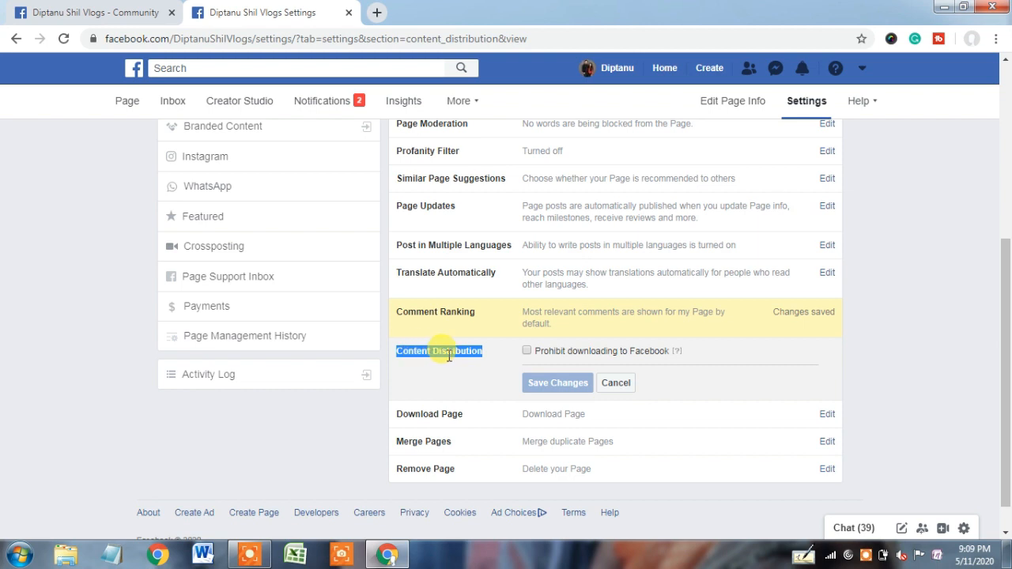
pyautogui.click(528, 351)
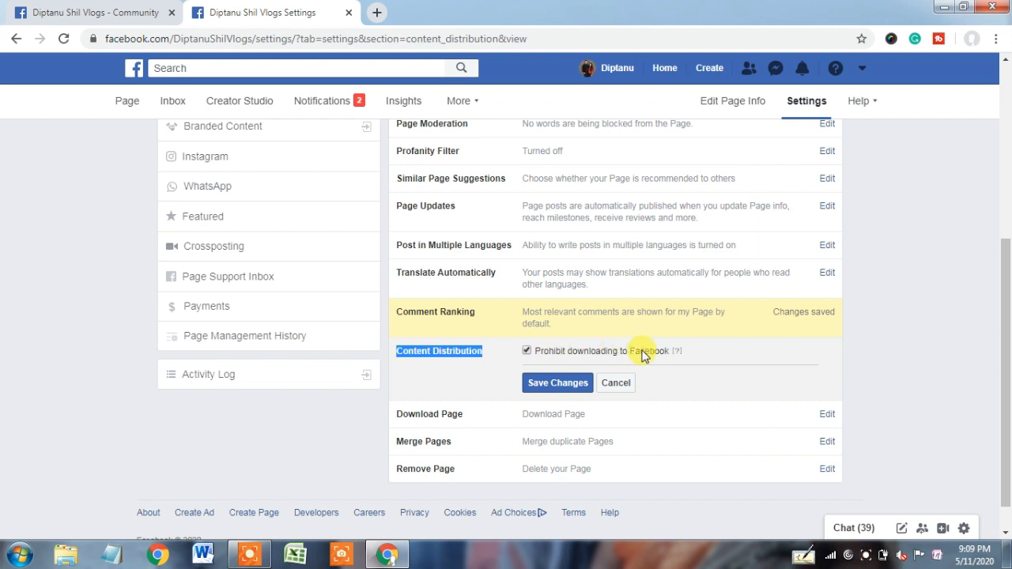
pyautogui.moveTo(653, 363)
pyautogui.click(556, 386)
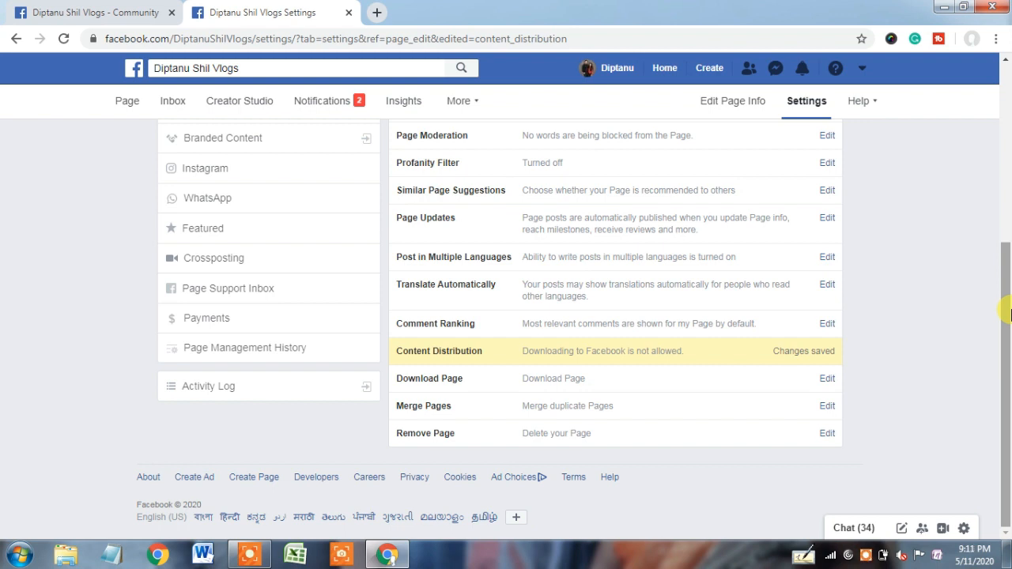
pyautogui.moveTo(1008, 379); pyautogui.dragTo(1010, 151)
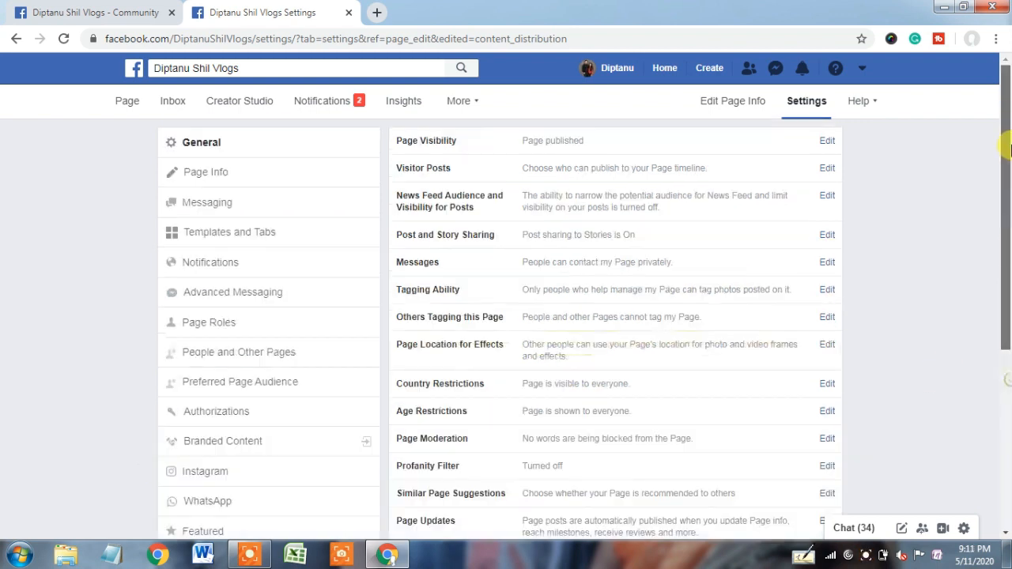